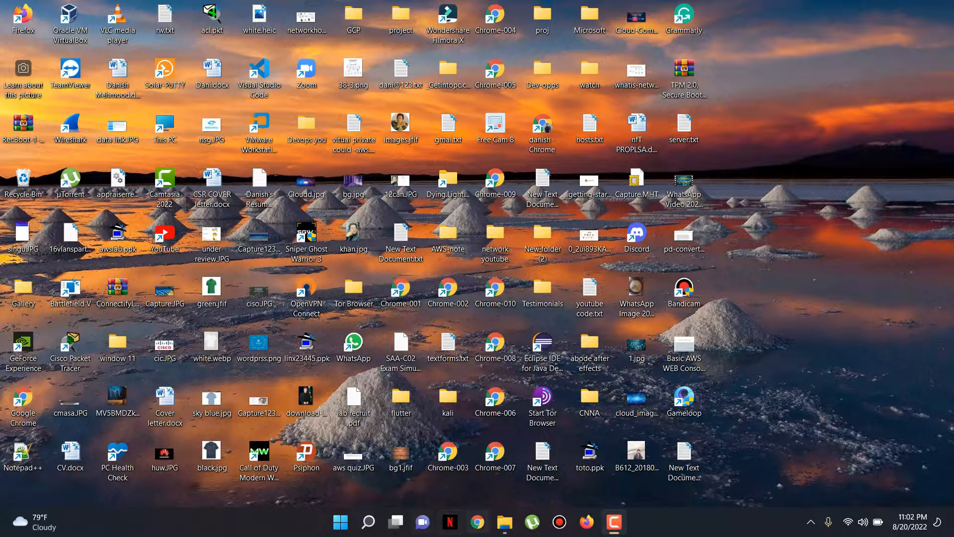
Launch Google Chrome from the Windows taskbar icon.
{"action": "left_click", "coordinate": [478, 522]}
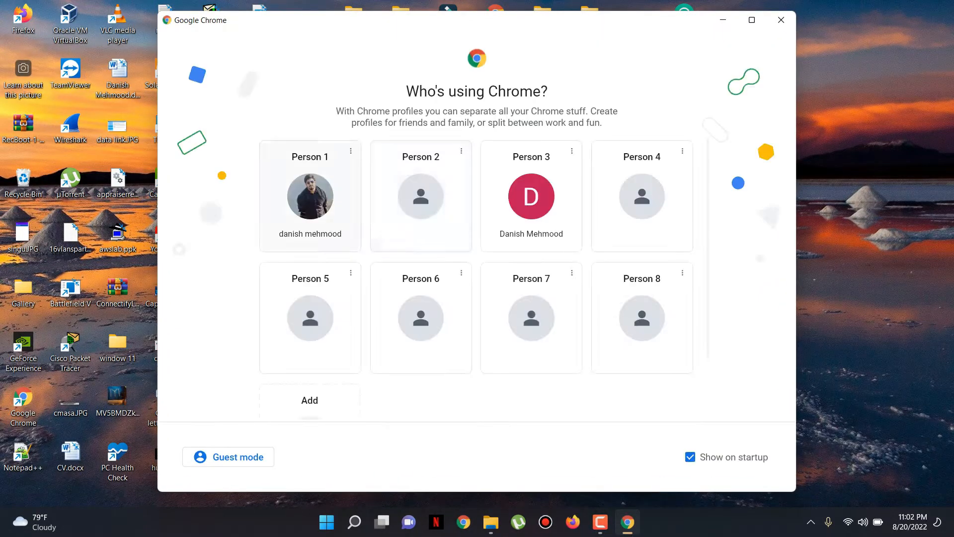
Enter Chrome with the first profile and search Google for vmware.
{"action": "left_click", "coordinate": [305, 199]}
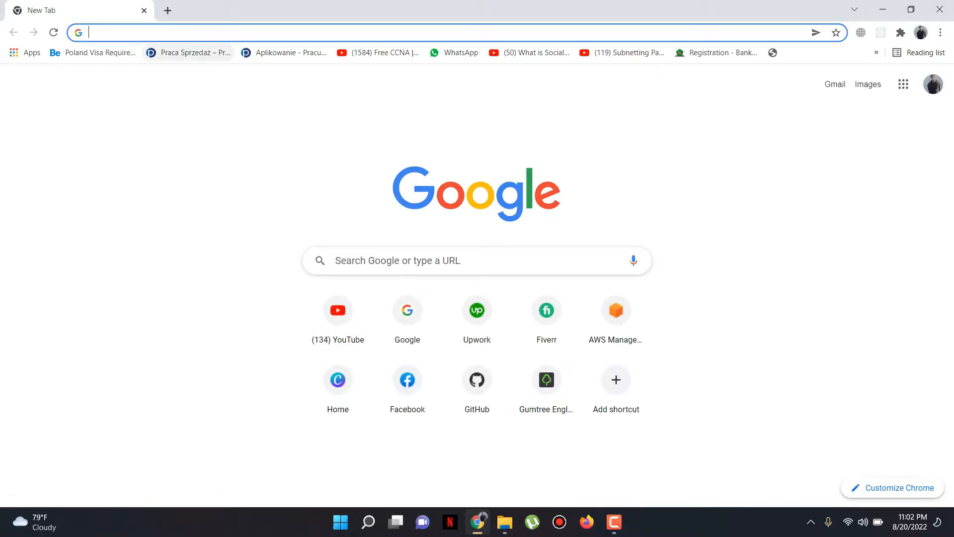
{"action": "type", "text": "vm "}
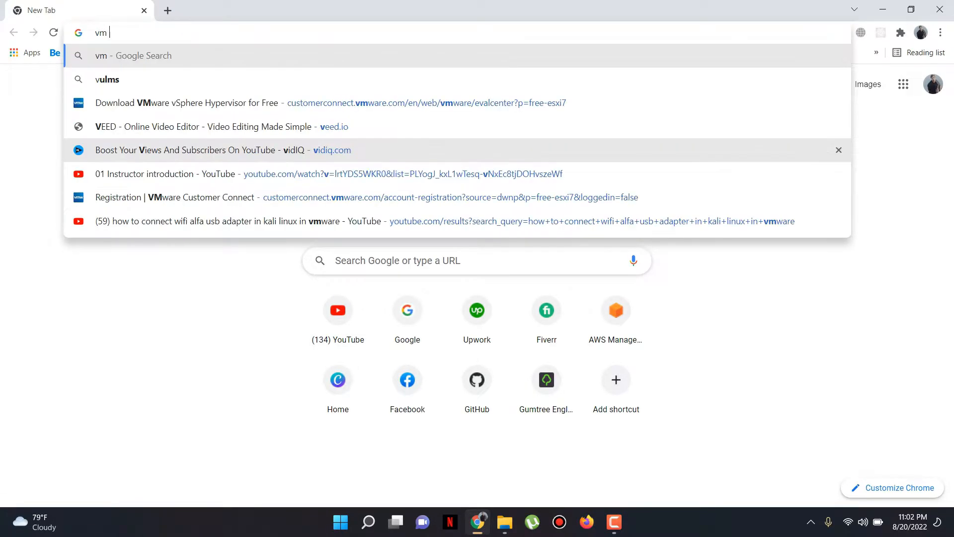
{"action": "type", "text": "vare"}
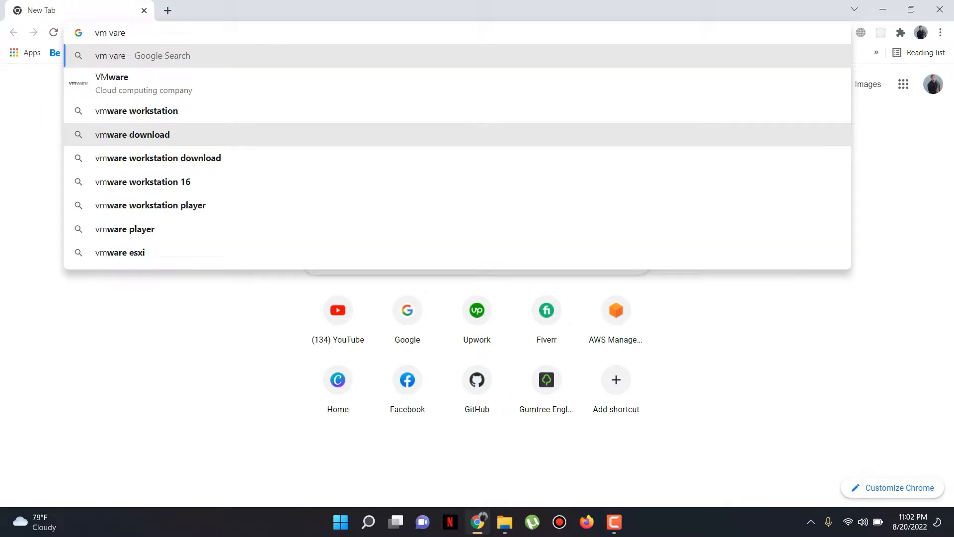
{"action": "key", "text": "Down"}
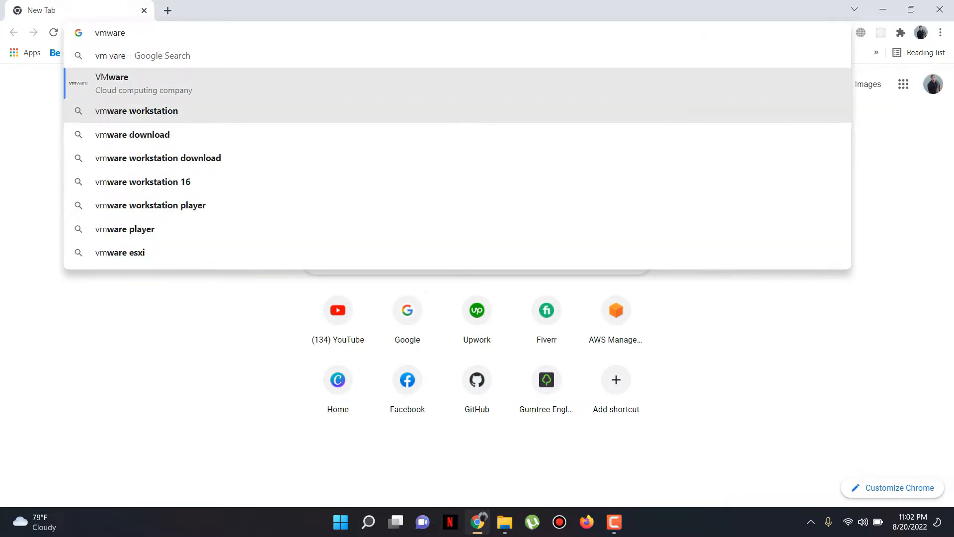
{"action": "key", "text": "Return"}
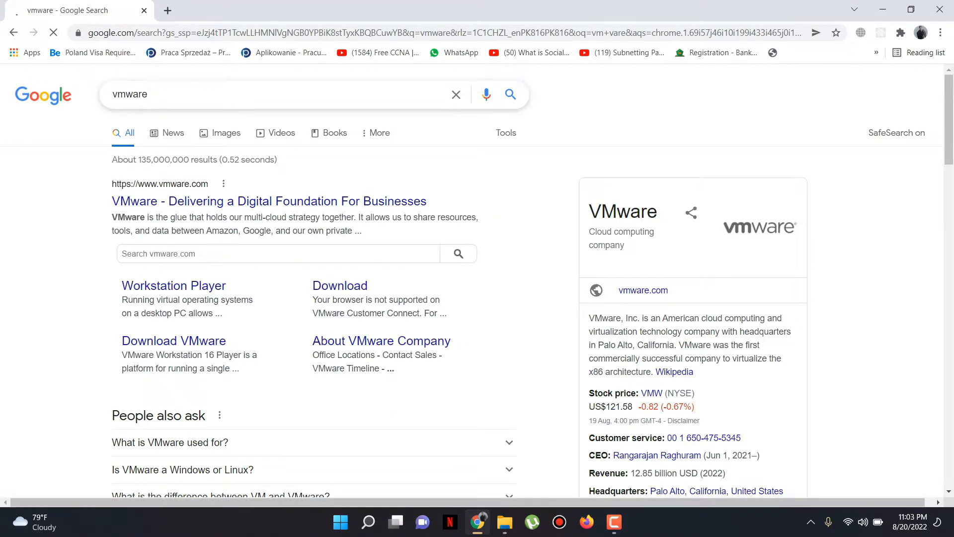
Refine the search to 'vmware download for windows 11', open the kb.vmware.com result, then close Chrome.
{"action": "left_click", "coordinate": [149, 94]}
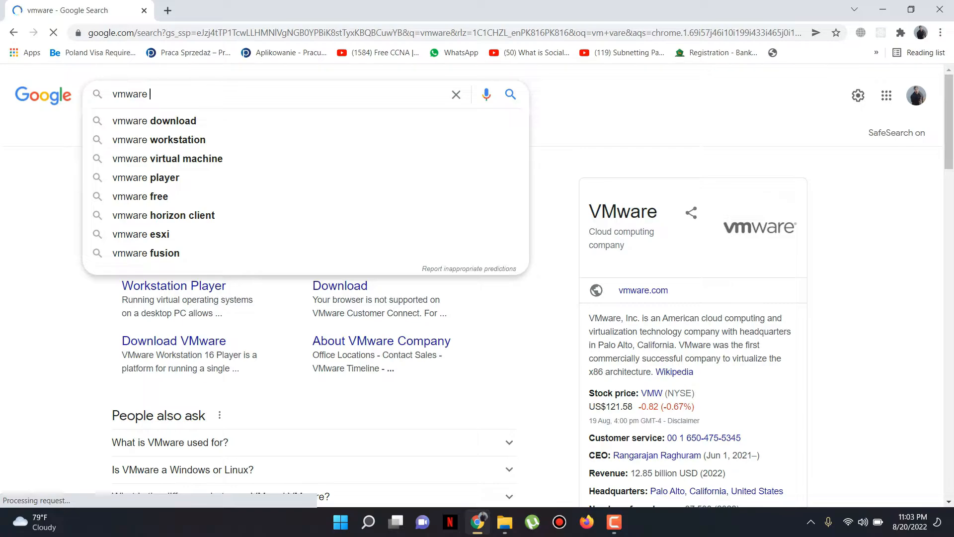
{"action": "type", "text": "do"}
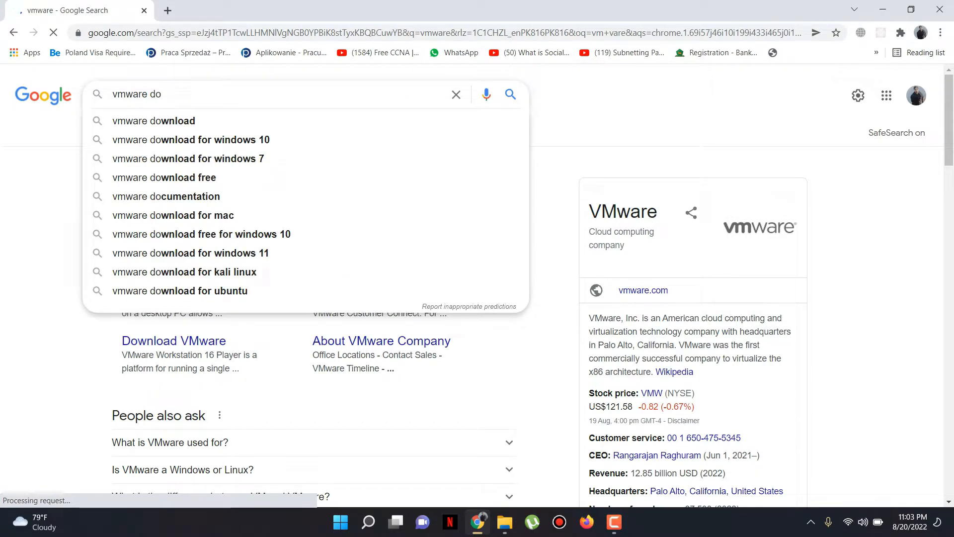
{"action": "left_click", "coordinate": [191, 253]}
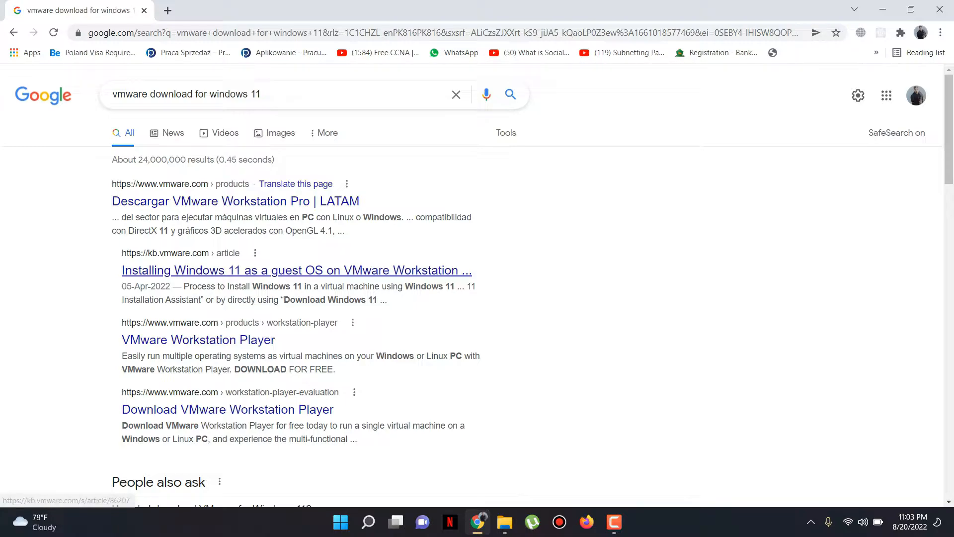
{"action": "left_click", "coordinate": [296, 270]}
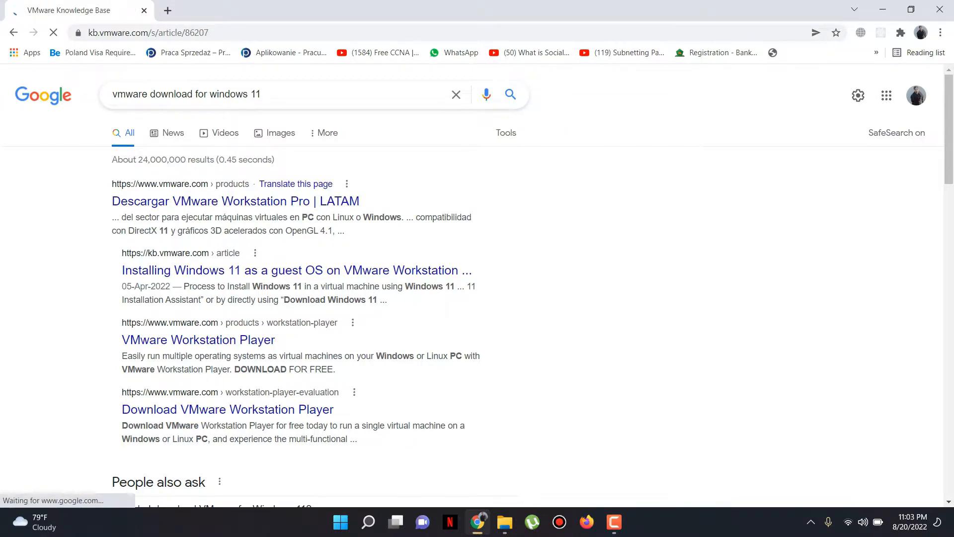
{"action": "left_click", "coordinate": [940, 8]}
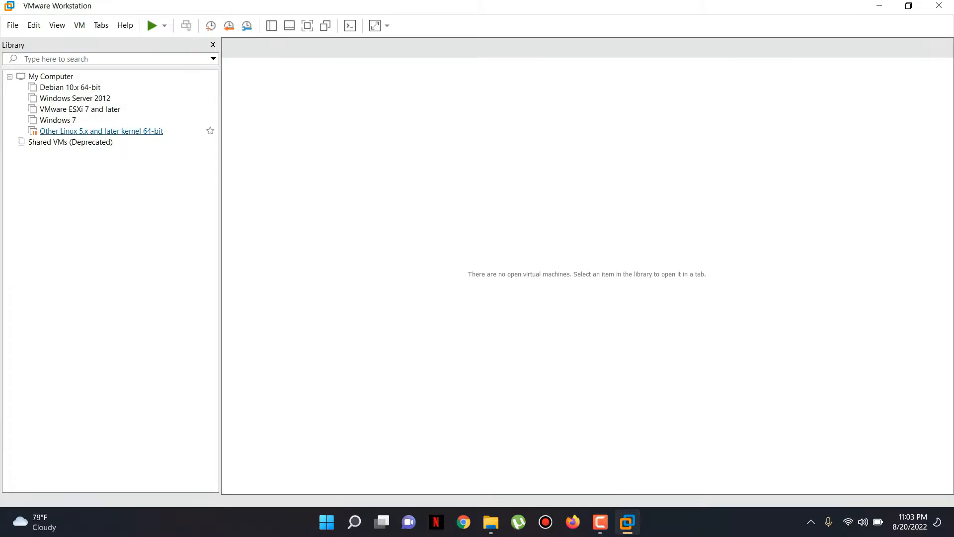
Remove 'Other Linux 5.x and later kernel 64-bit' from the Library, confirming the removal.
{"action": "right_click", "coordinate": [142, 131]}
{"action": "left_click", "coordinate": [80, 108]}
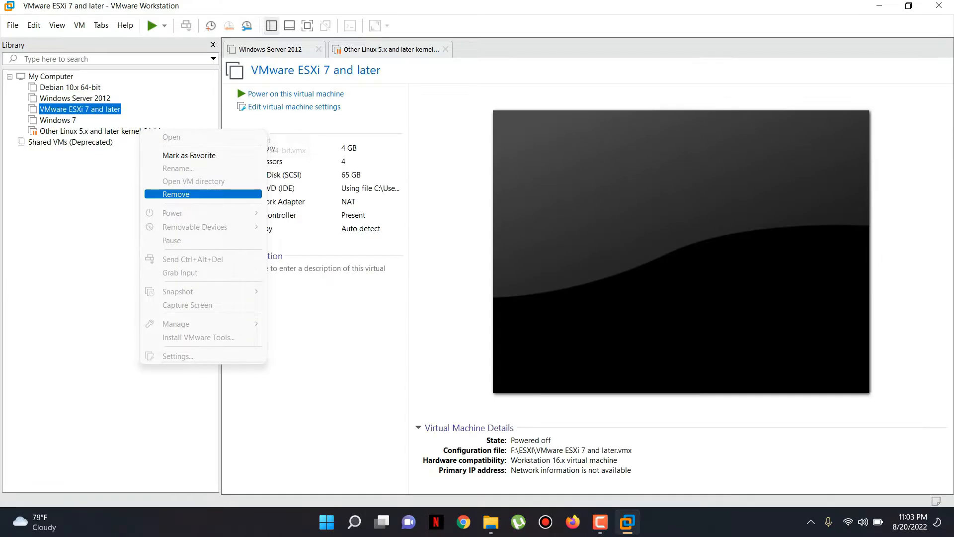
{"action": "right_click", "coordinate": [111, 130]}
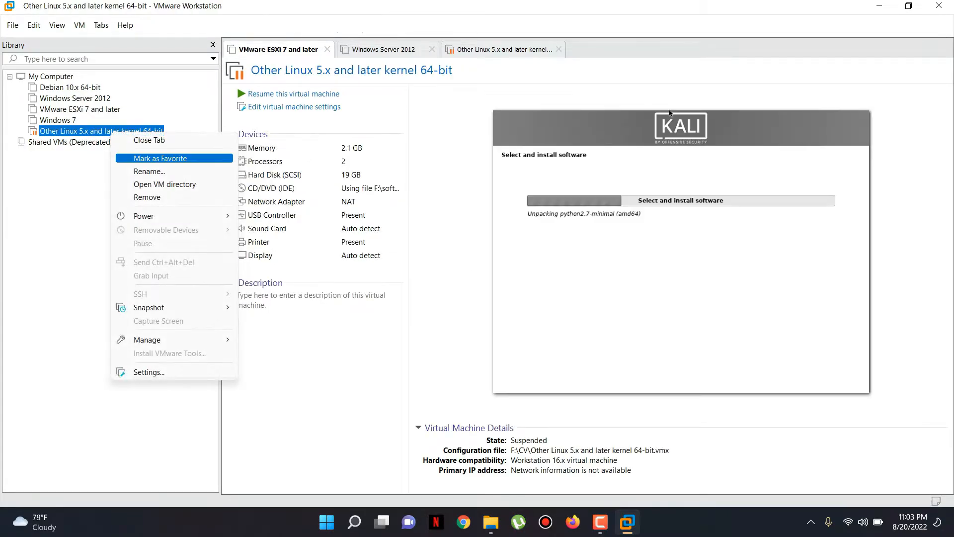
{"action": "left_click", "coordinate": [147, 196]}
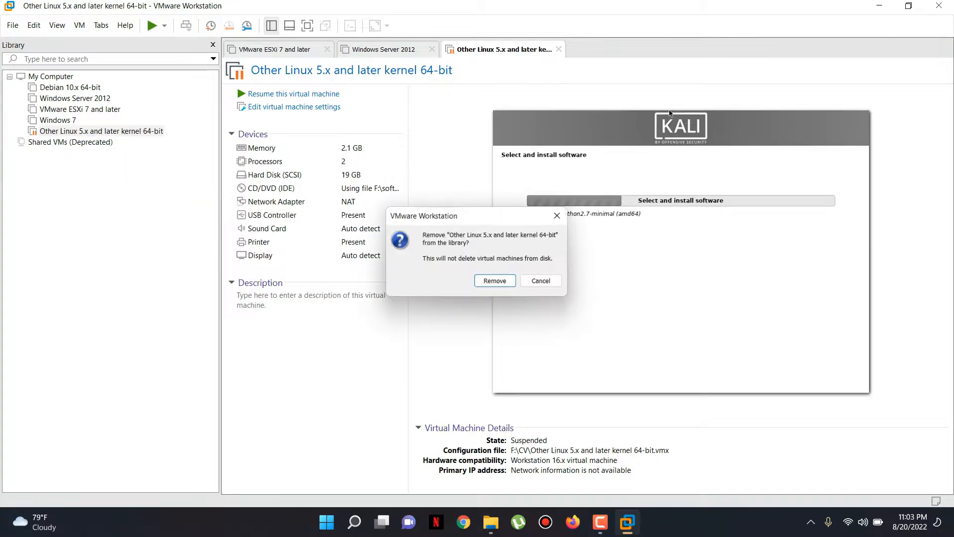
{"action": "key", "text": "Return"}
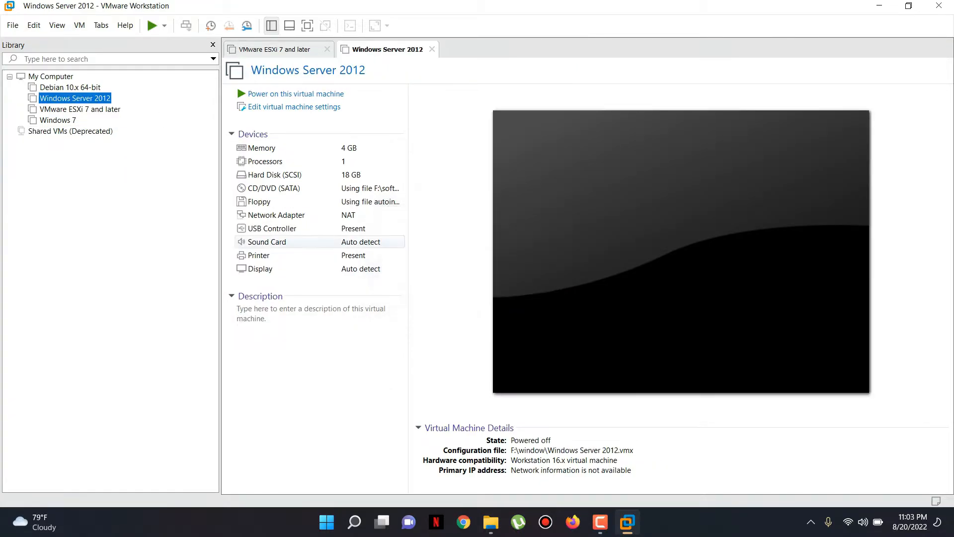
{"action": "left_click", "coordinate": [12, 25]}
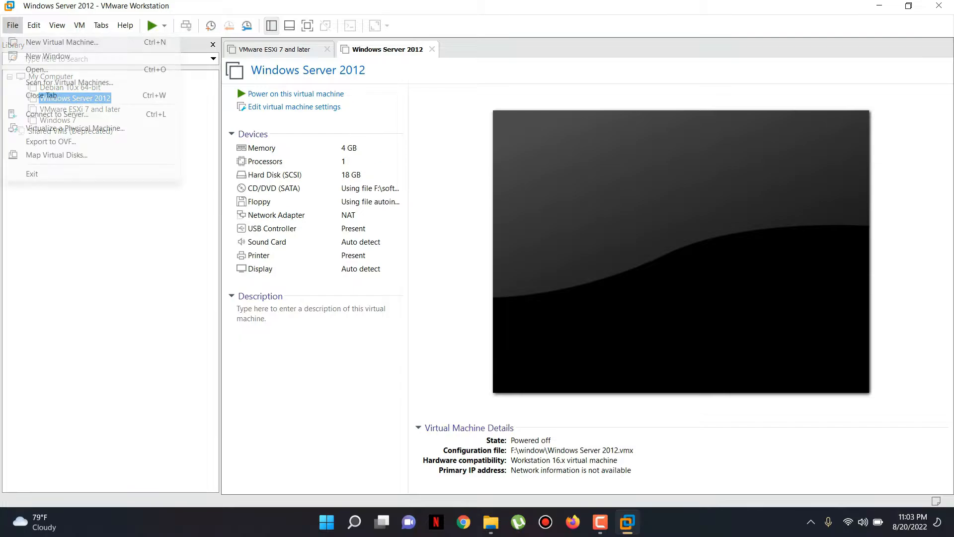
Create a Typical new VM installing from the kali-linux-2021.3-installer-amd64.iso disc image.
{"action": "key", "text": "Return"}
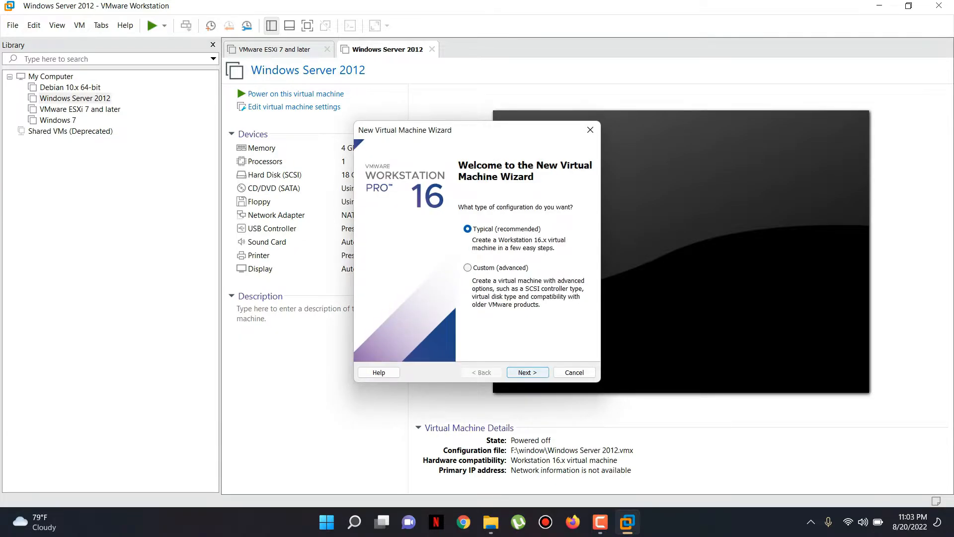
{"action": "key", "text": "Return"}
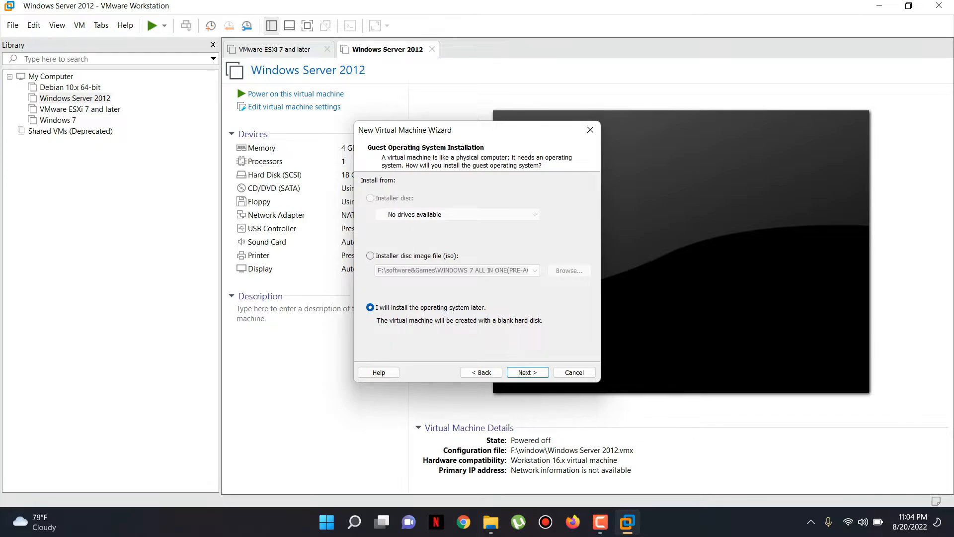
{"action": "left_click", "coordinate": [370, 256]}
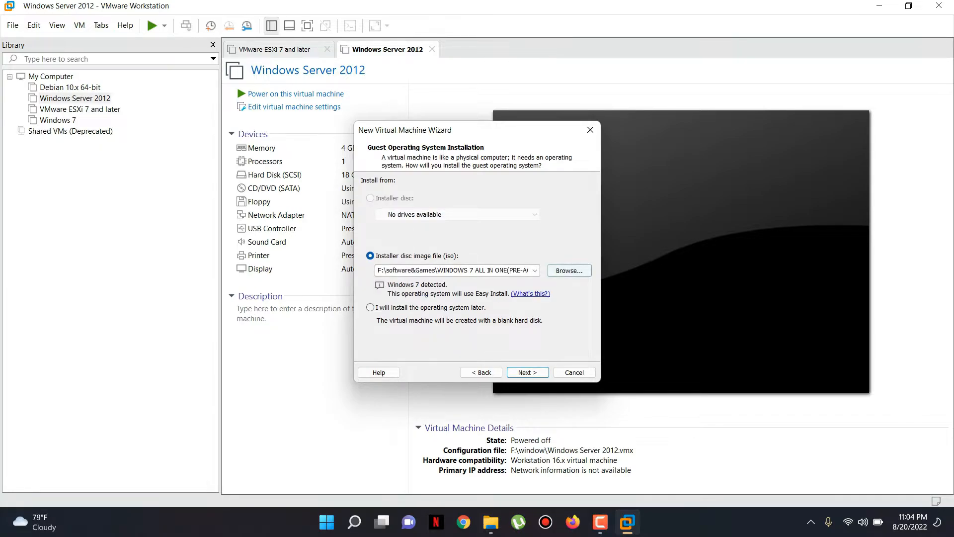
{"action": "left_click", "coordinate": [570, 270]}
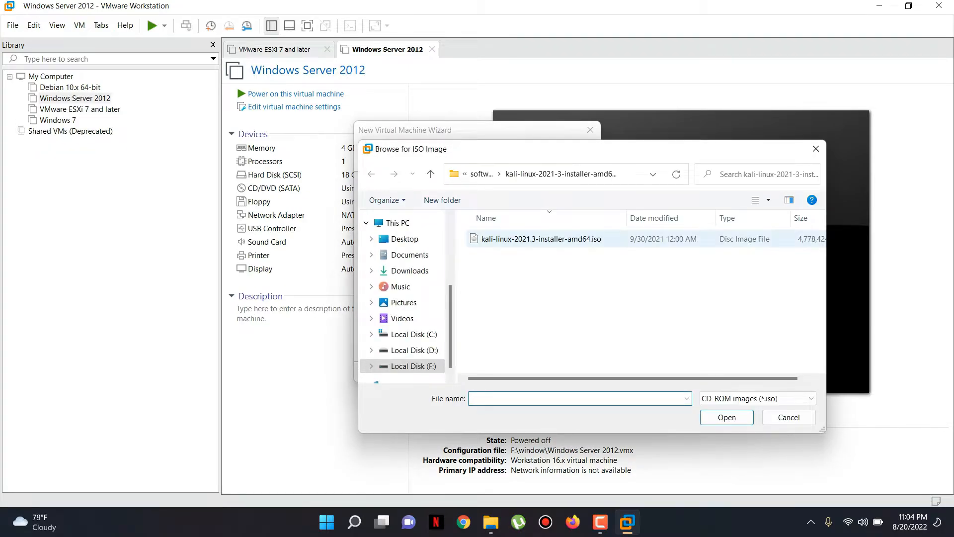
{"action": "left_click", "coordinate": [547, 239]}
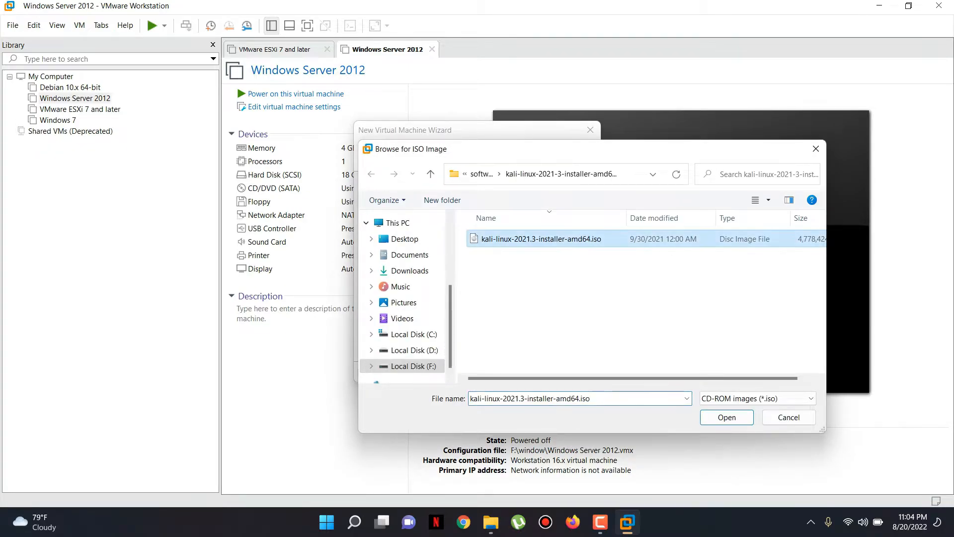
{"action": "key", "text": "Return"}
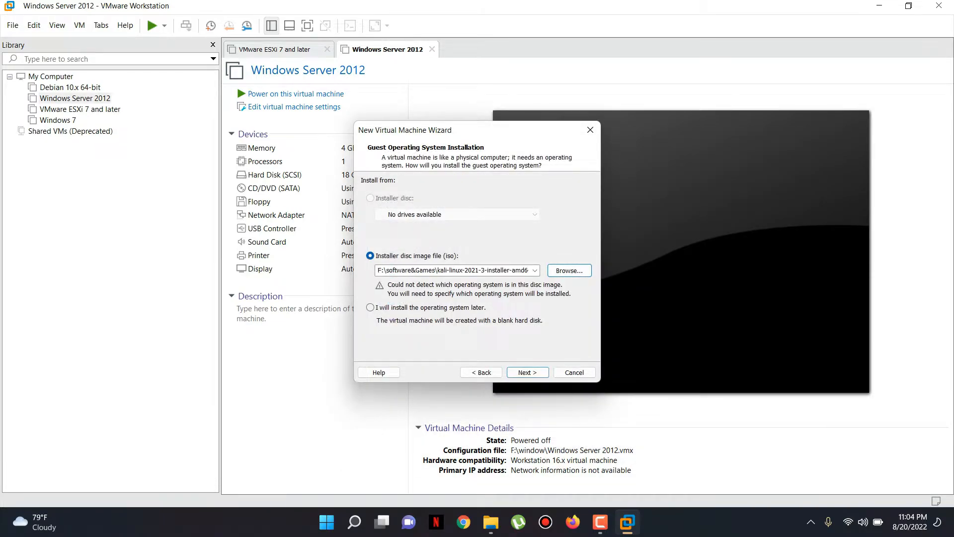
{"action": "left_click", "coordinate": [528, 372]}
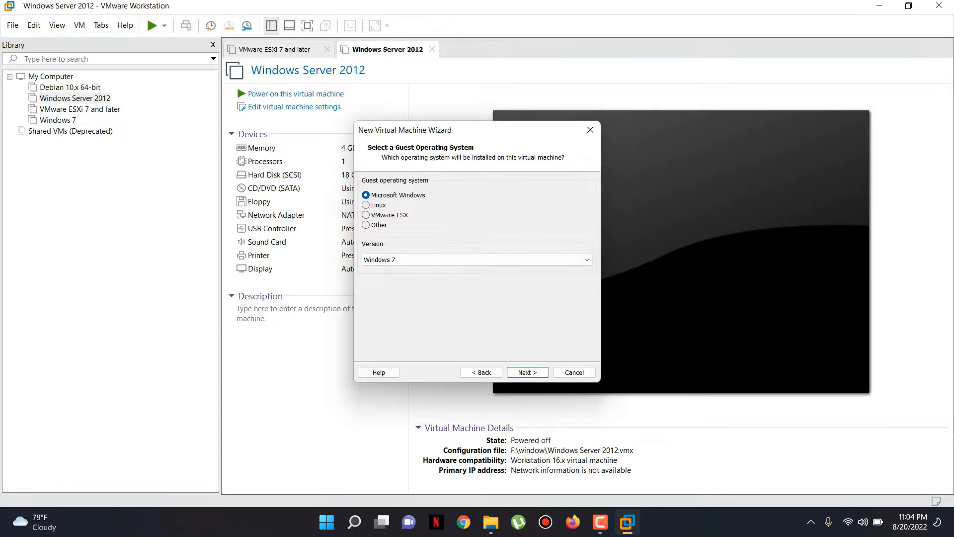
Set the guest OS to Linux, version Other Linux 4.x kernel 64-bit.
{"action": "left_click", "coordinate": [366, 205]}
{"action": "left_click", "coordinate": [476, 260]}
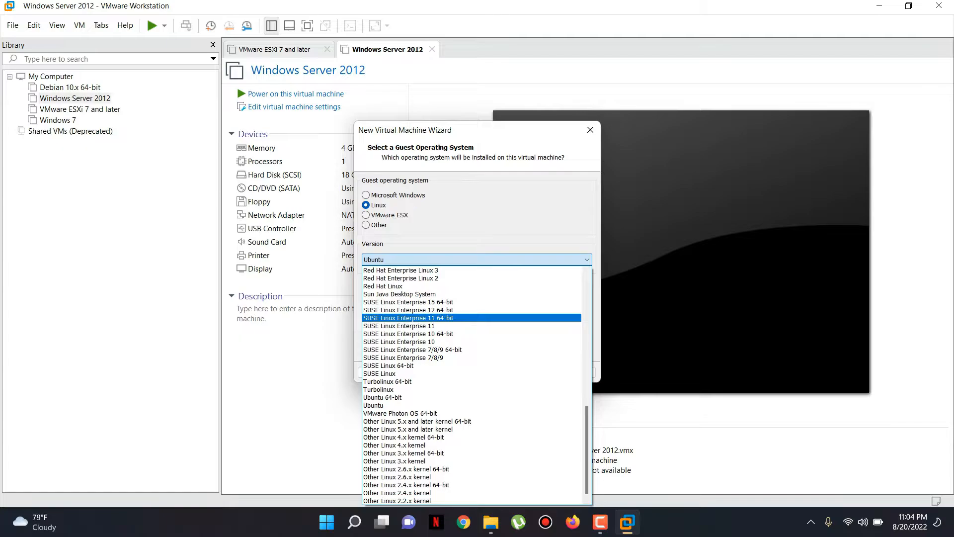
{"action": "left_click", "coordinate": [404, 436]}
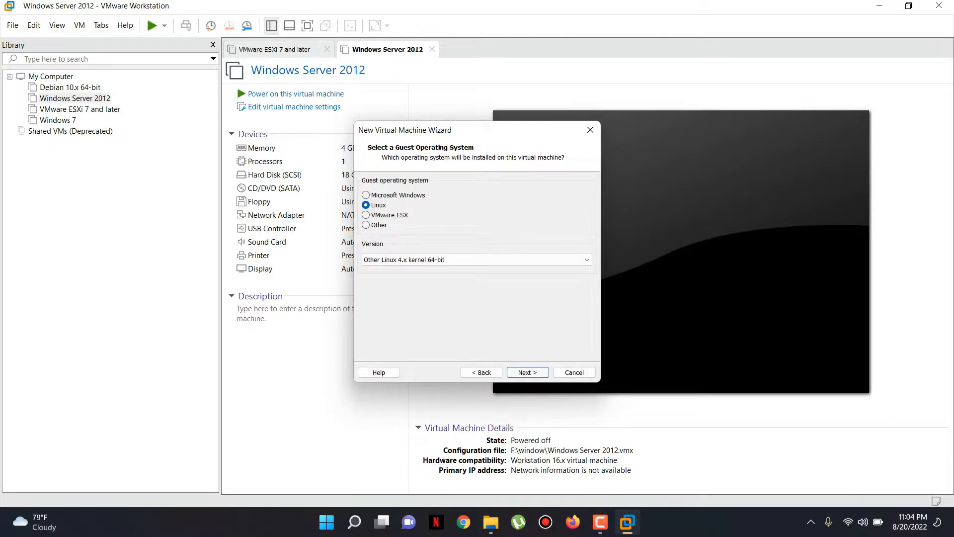
{"action": "key", "text": "Return"}
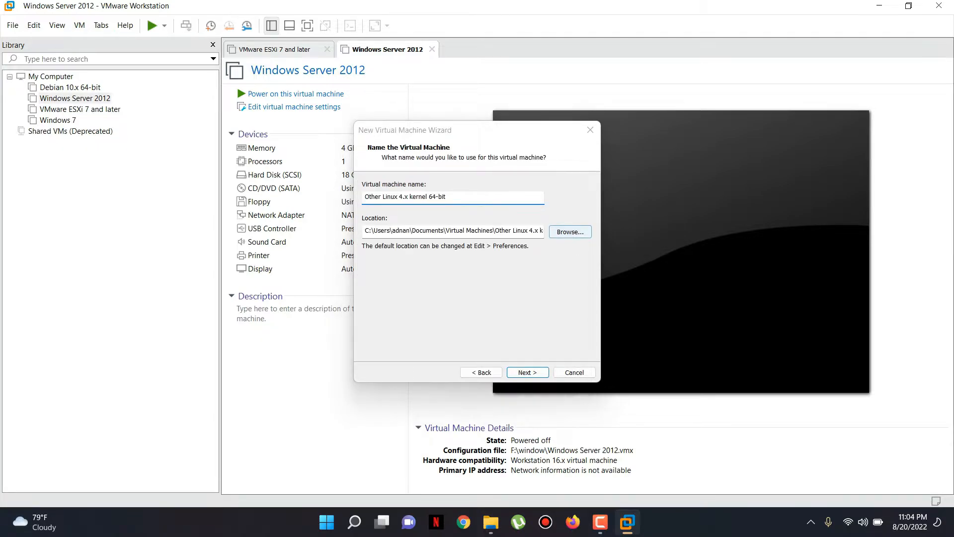
Store the virtual machine in the F:\andorid notes folder and continue.
{"action": "left_click", "coordinate": [570, 231]}
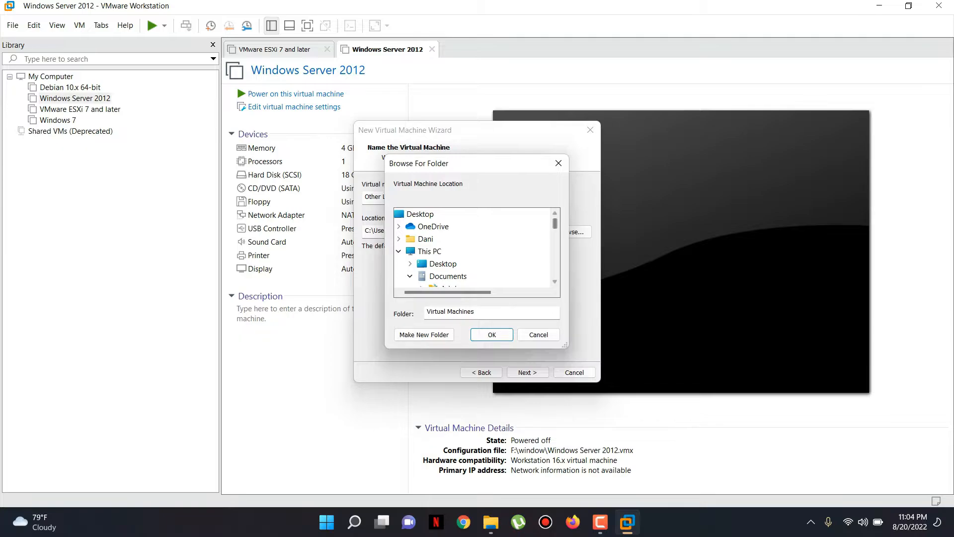
{"action": "scroll", "coordinate": [472, 248], "scroll_direction": "down", "scroll_amount": 7}
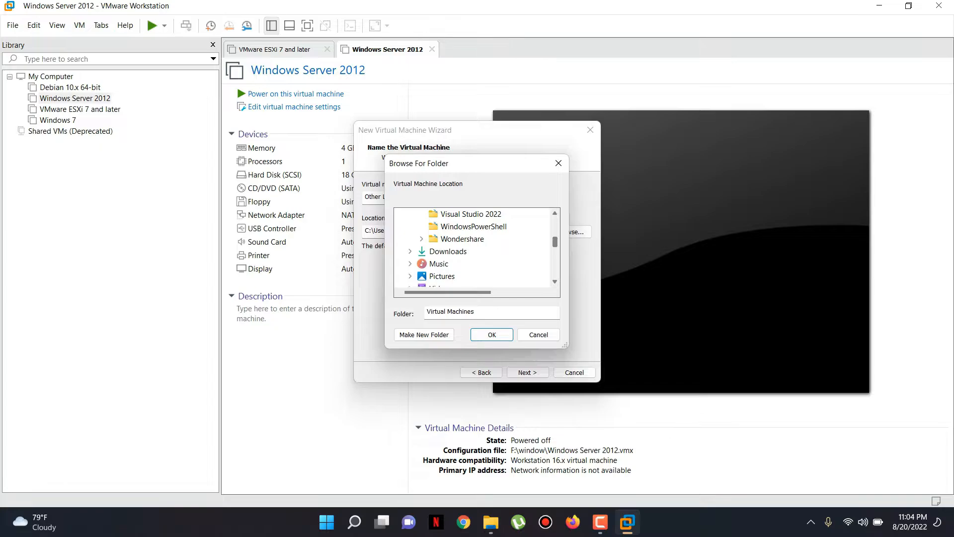
{"action": "scroll", "coordinate": [447, 250], "scroll_direction": "down", "scroll_amount": 2}
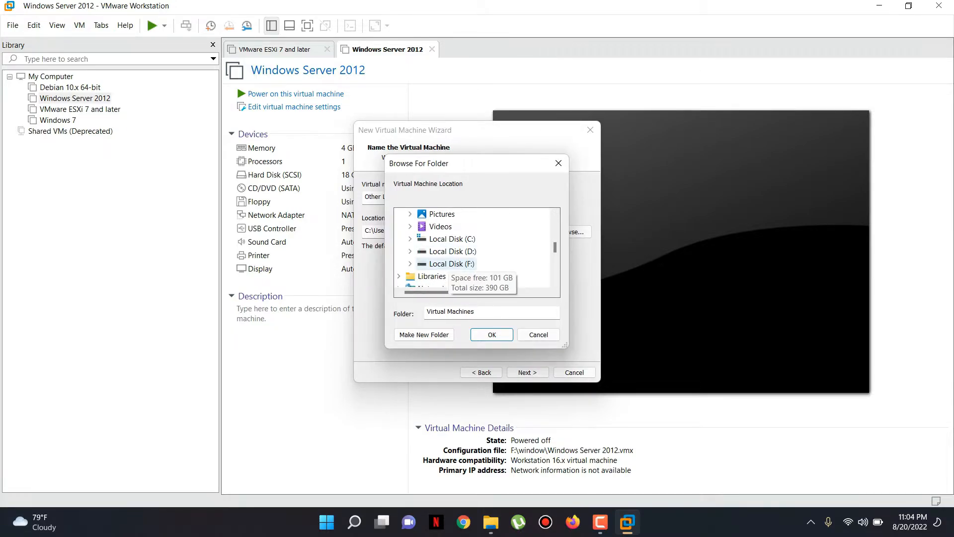
{"action": "left_click", "coordinate": [445, 264]}
{"action": "double_click", "coordinate": [446, 263]}
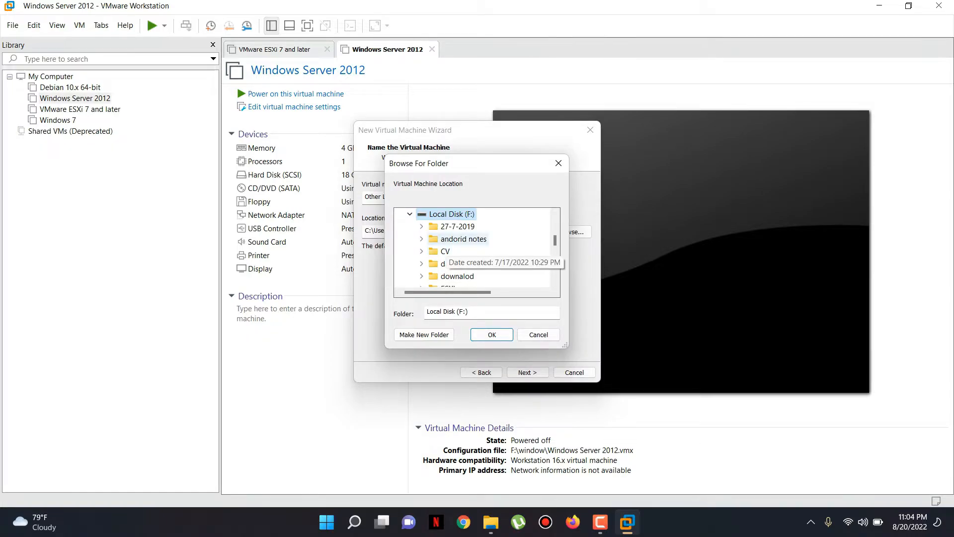
{"action": "left_click", "coordinate": [447, 241]}
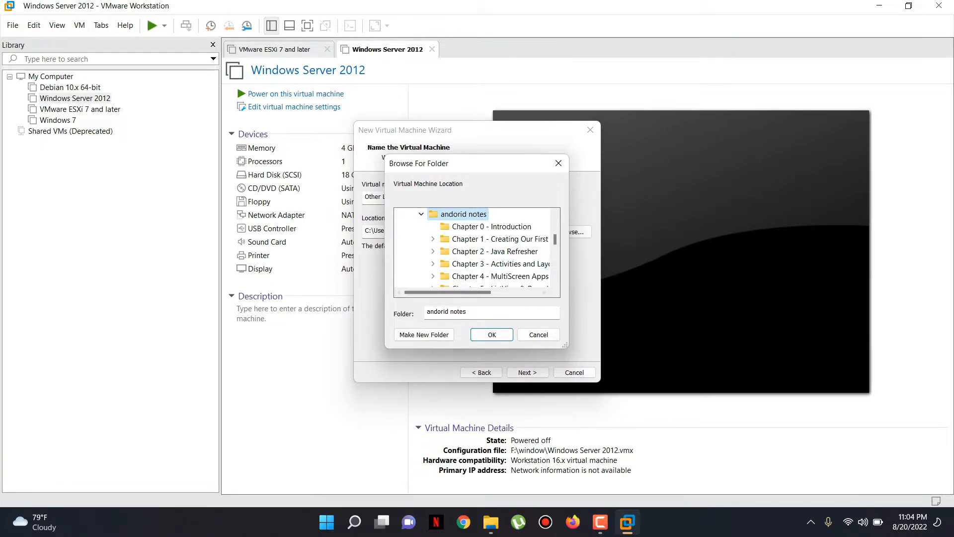
{"action": "left_click", "coordinate": [492, 335]}
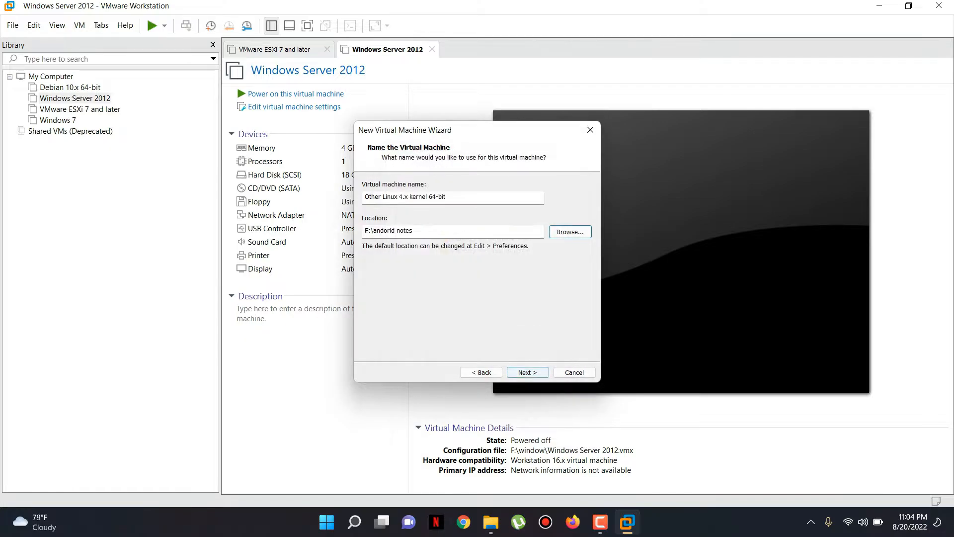
{"action": "left_click", "coordinate": [528, 372]}
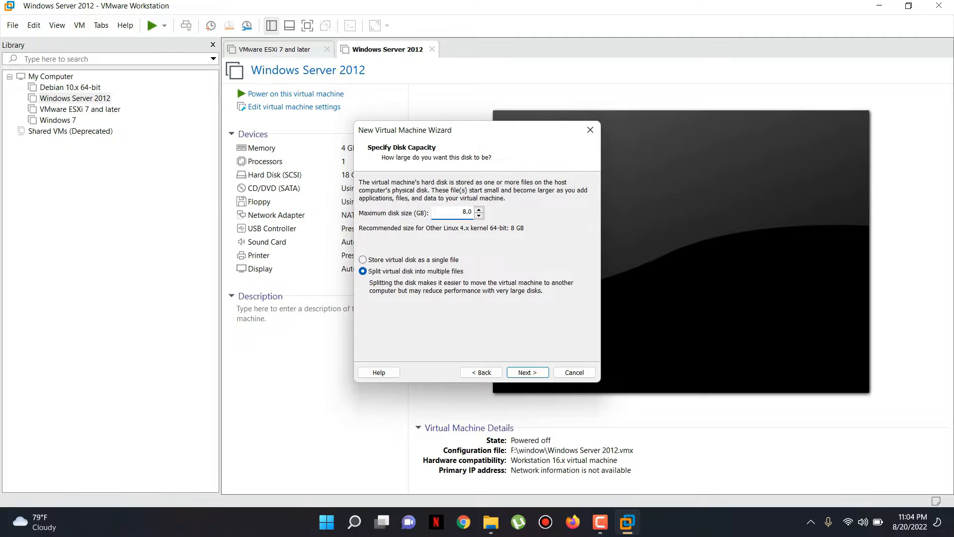
Set the maximum disk size to 15.0 GB, stored as a single file.
{"action": "key", "text": "ctrl+a"}
{"action": "type", "text": "15.0"}
{"action": "key", "text": "ctrl+a"}
{"action": "left_click", "coordinate": [363, 260]}
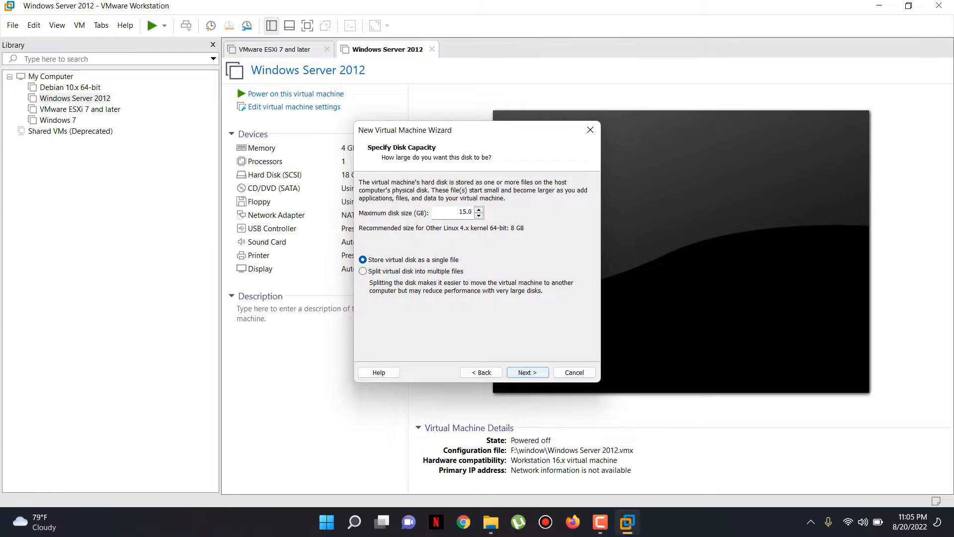
{"action": "key", "text": "Return"}
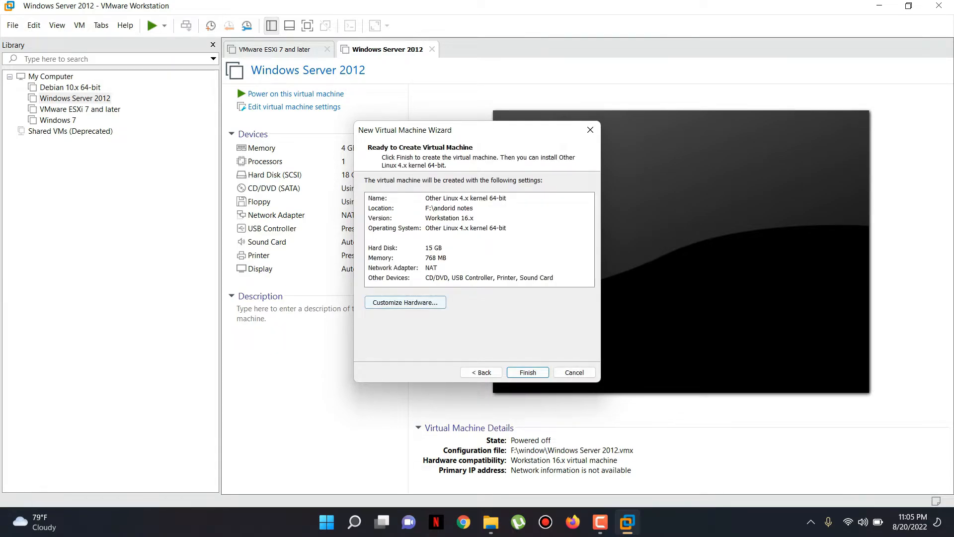
Raise the VM's memory to 3104 MB in hardware settings and finish the wizard.
{"action": "key", "text": "Return"}
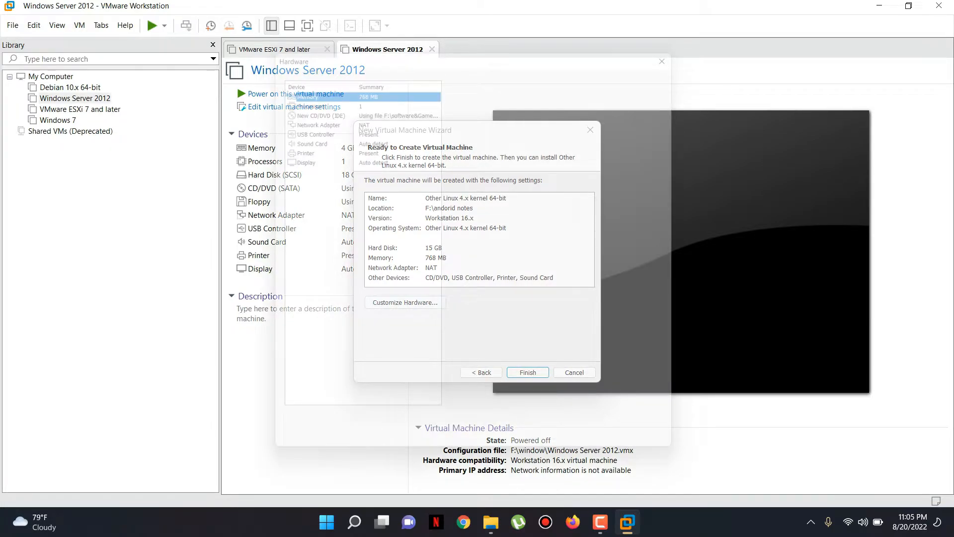
{"action": "left_click_drag", "start_coordinate": [492, 209], "coordinate": [492, 188]}
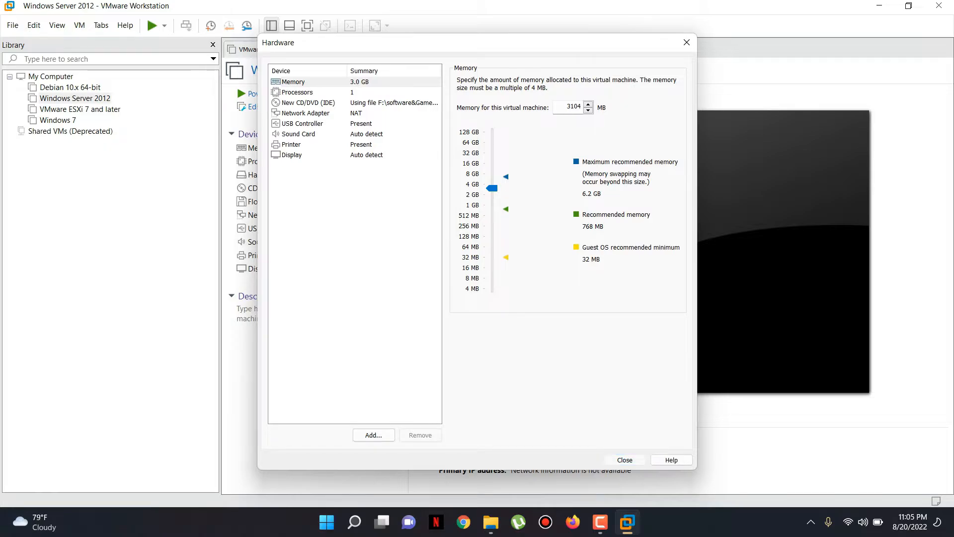
{"action": "left_click", "coordinate": [624, 460]}
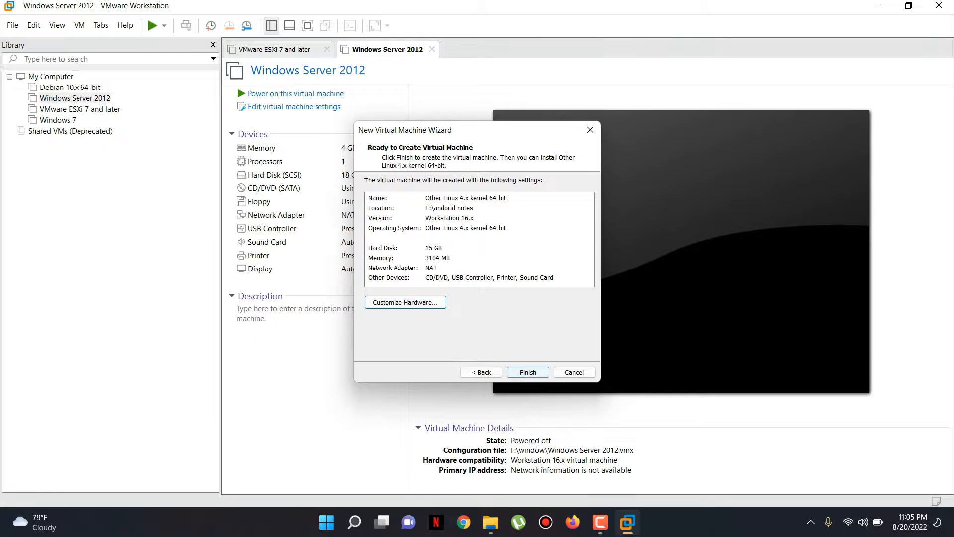
{"action": "left_click", "coordinate": [528, 373]}
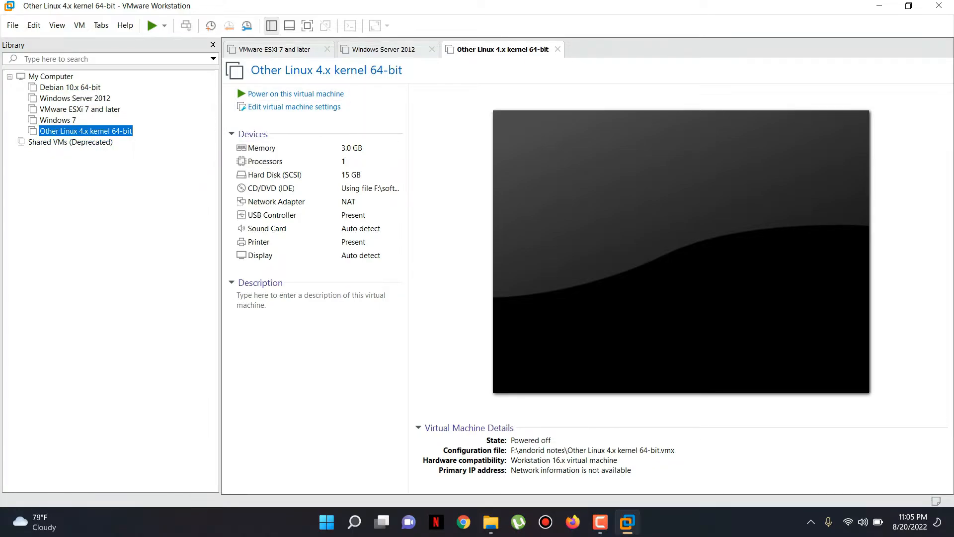
Power on the new VM and start 'Graphical install' from the Kali boot menu.
{"action": "left_click", "coordinate": [295, 94]}
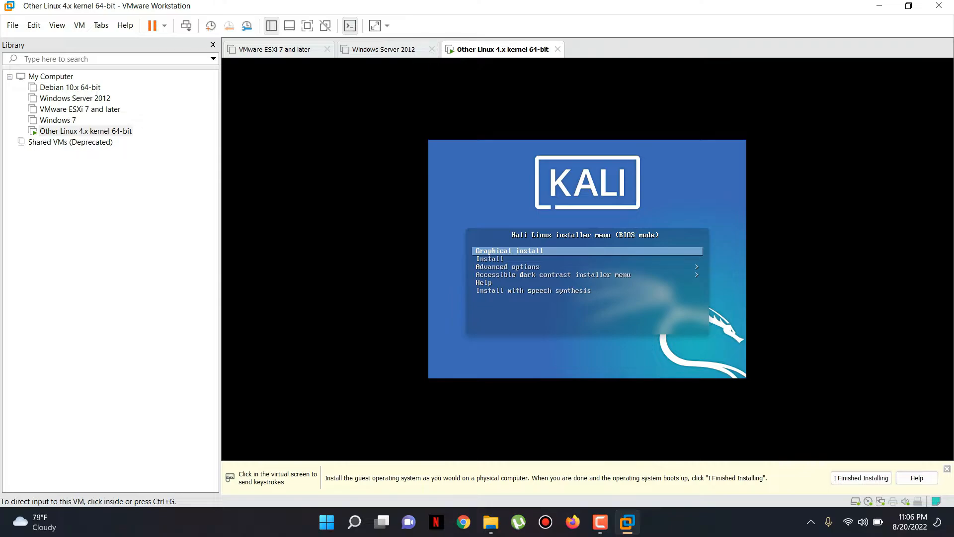
{"action": "key", "text": "ctrl+g"}
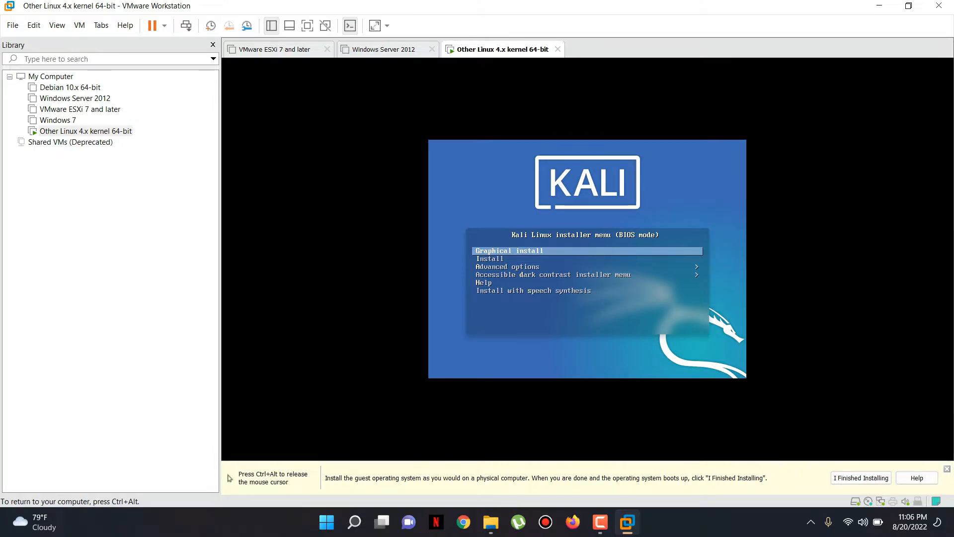
{"action": "key", "text": "Return"}
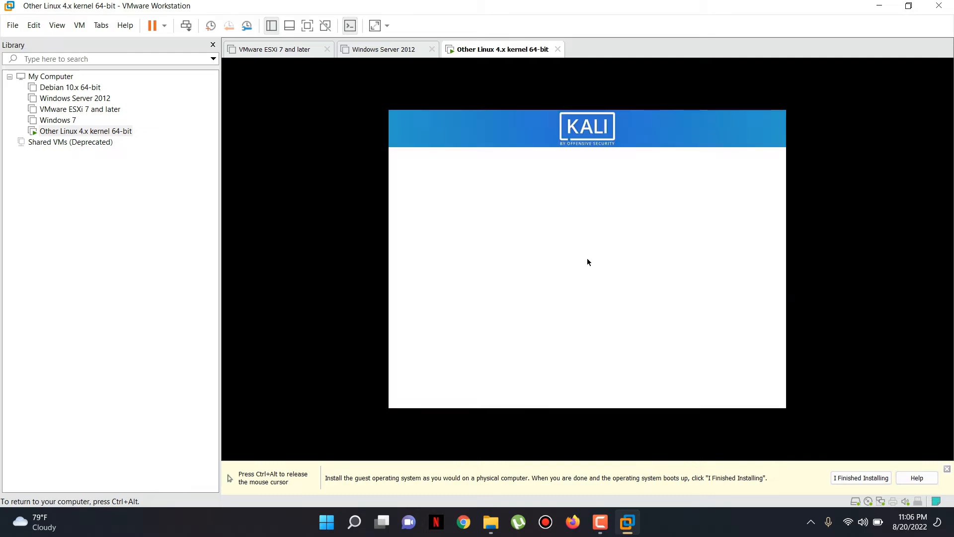
Continue the installer with English as language and United States as location.
{"action": "key", "text": "ctrl+alt"}
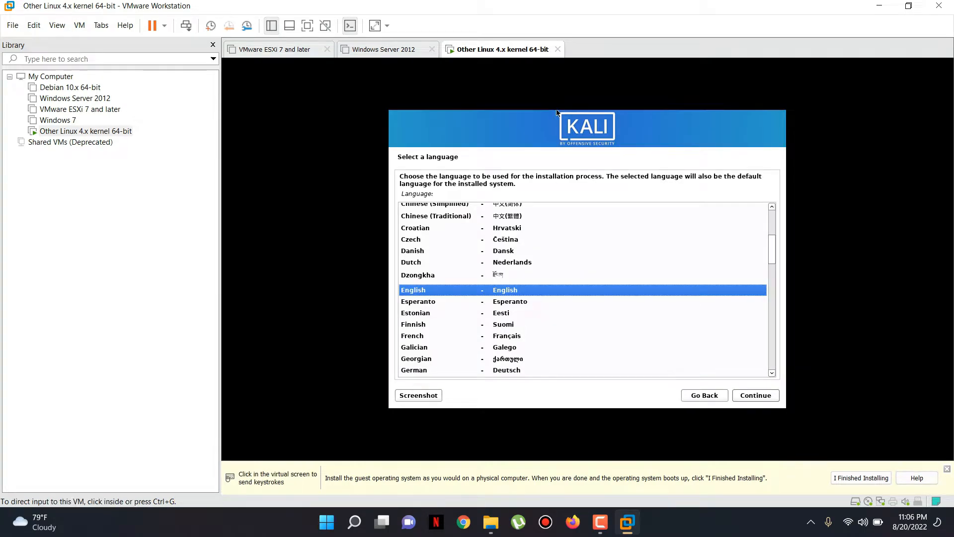
{"action": "left_click", "coordinate": [557, 114]}
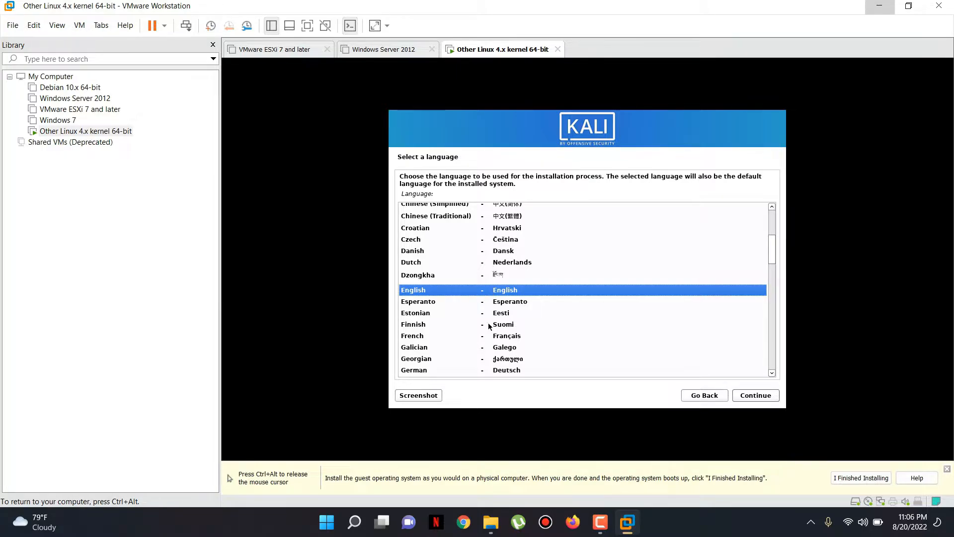
{"action": "key", "text": "ctrl+alt"}
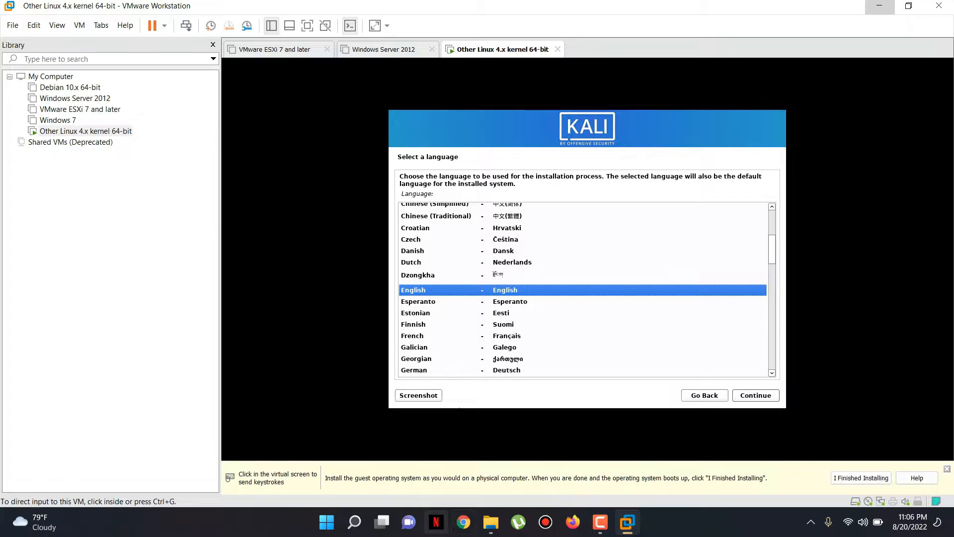
{"action": "left_click", "coordinate": [459, 408]}
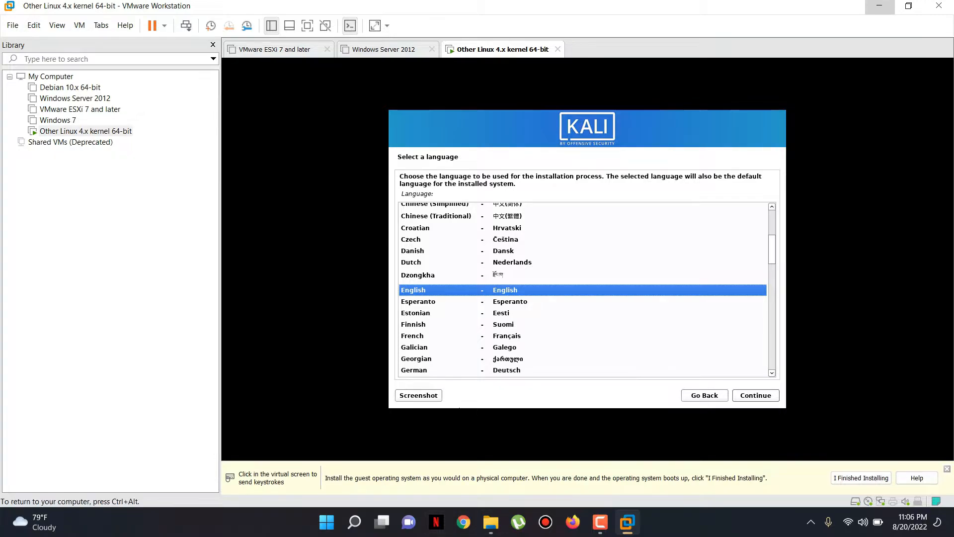
{"action": "left_click", "coordinate": [767, 401]}
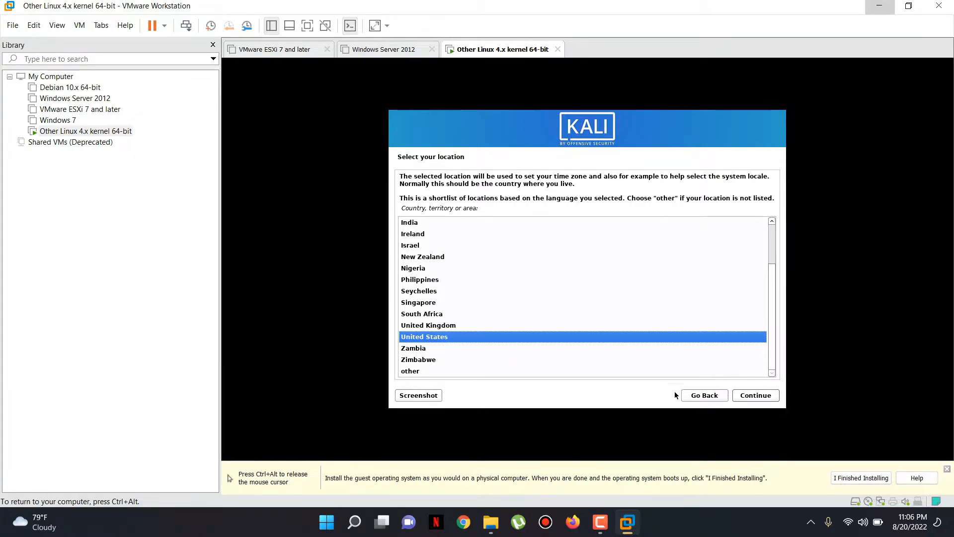
{"action": "left_click", "coordinate": [754, 395]}
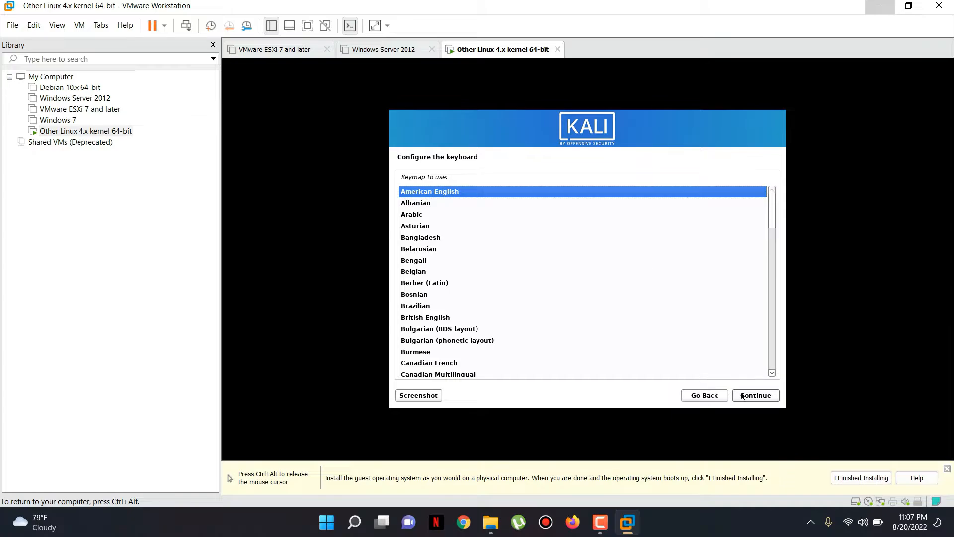
Accept American English as the keymap and continue to the hostname page.
{"action": "left_click", "coordinate": [757, 395]}
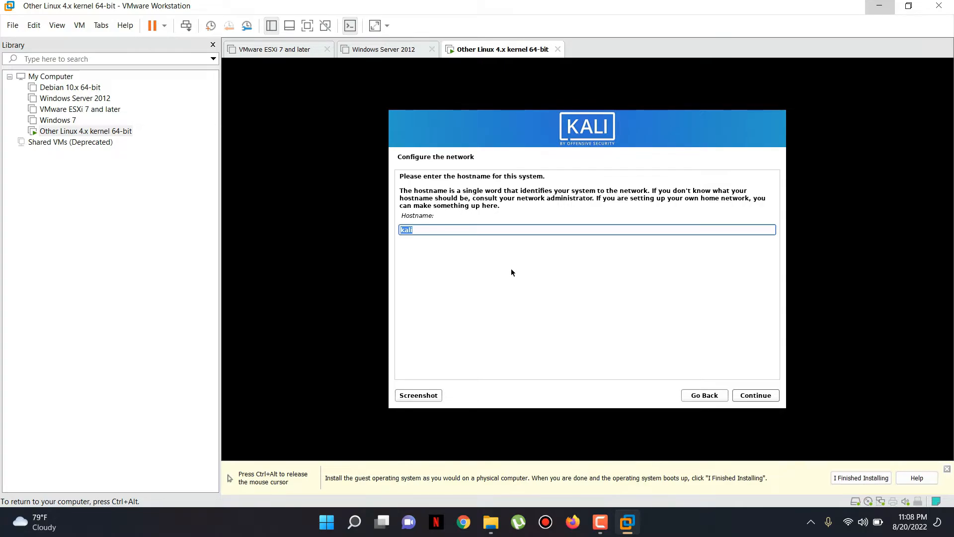
Keep hostname kali, leave the domain name blank, and enter the new user's full name.
{"action": "left_click", "coordinate": [772, 397]}
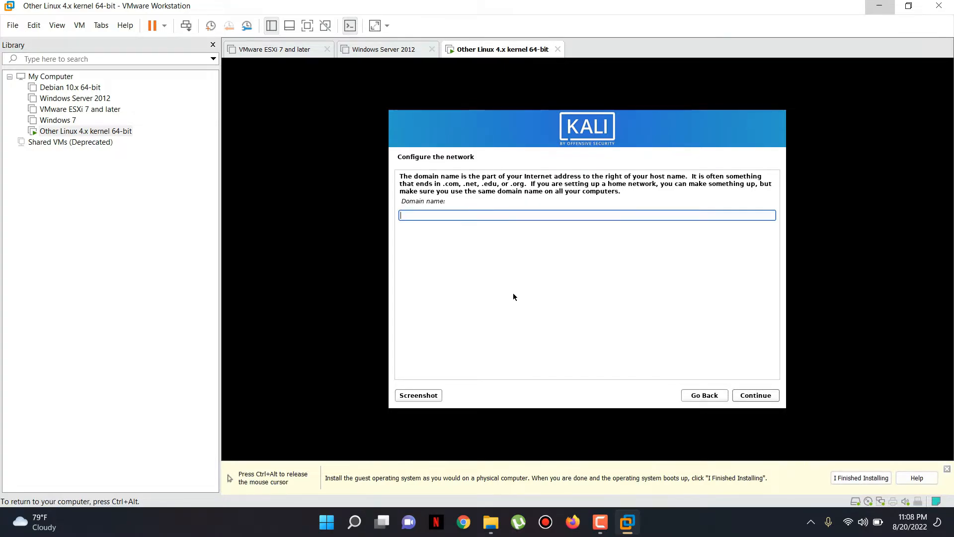
{"action": "left_click", "coordinate": [755, 396]}
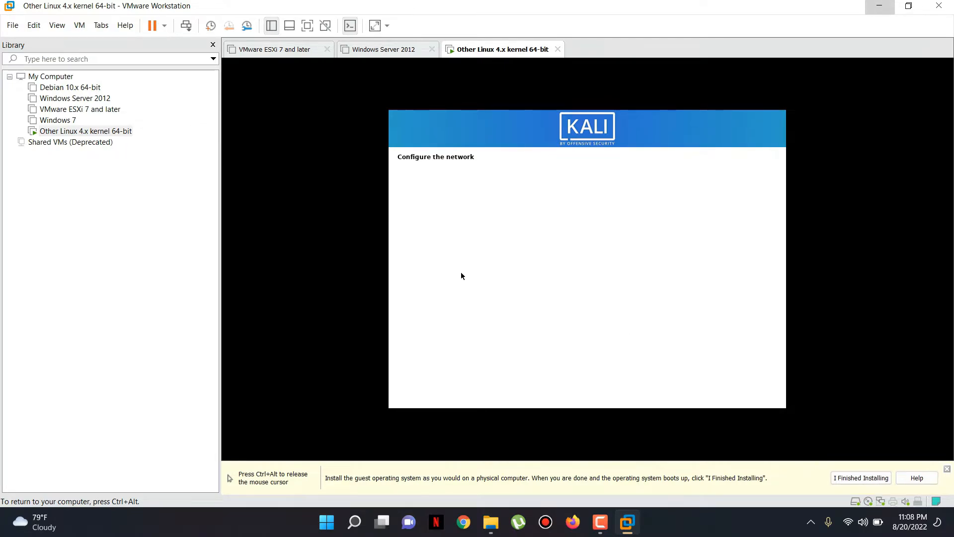
{"action": "type", "text": "dani"}
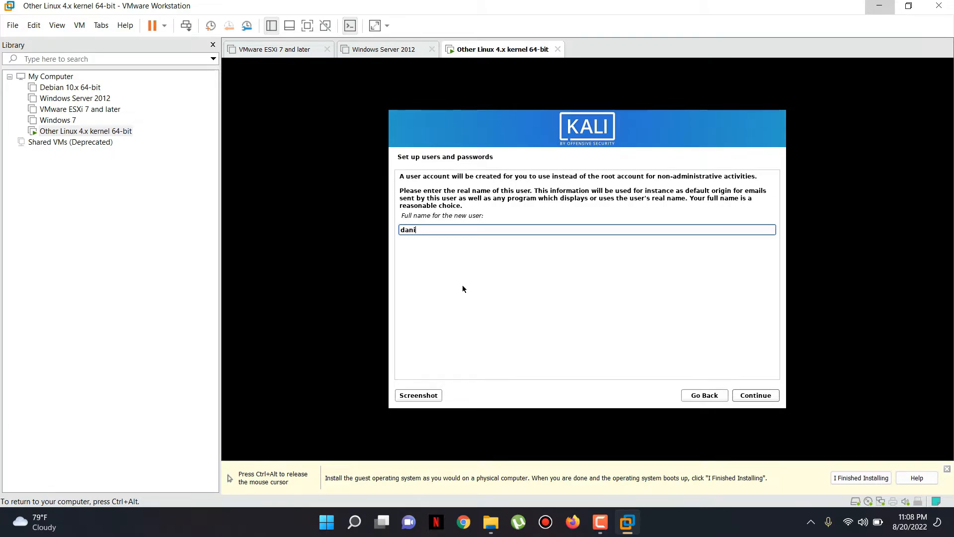
Confirm the full name and suggested username, then set and re-enter the user's password.
{"action": "left_click", "coordinate": [757, 396]}
{"action": "left_click", "coordinate": [757, 396]}
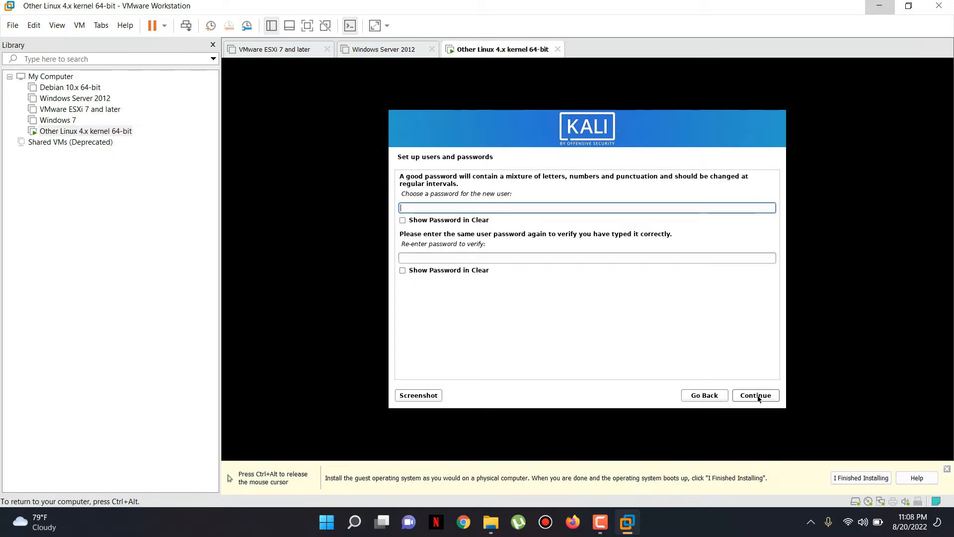
{"action": "type", "text": "123"}
{"action": "left_click", "coordinate": [573, 259]}
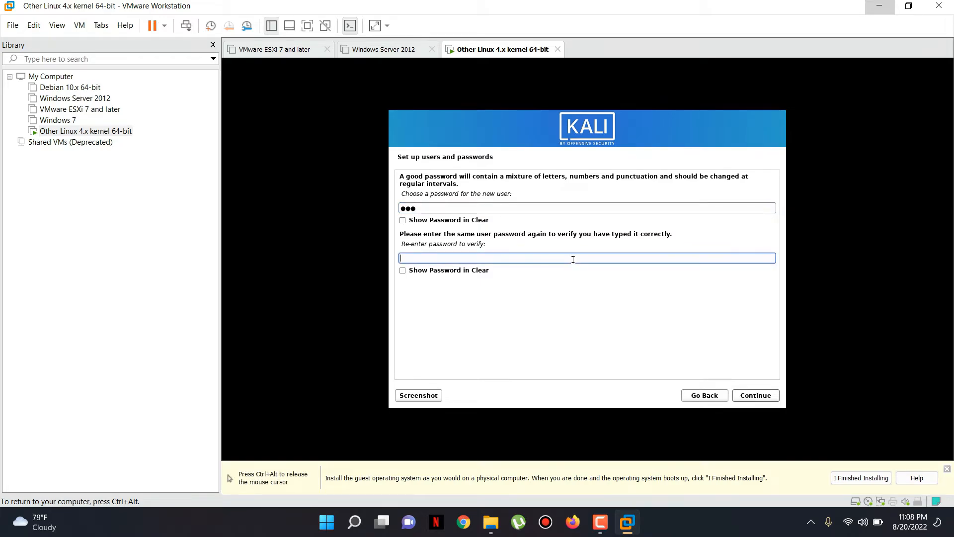
{"action": "type", "text": "123"}
{"action": "left_click", "coordinate": [753, 394]}
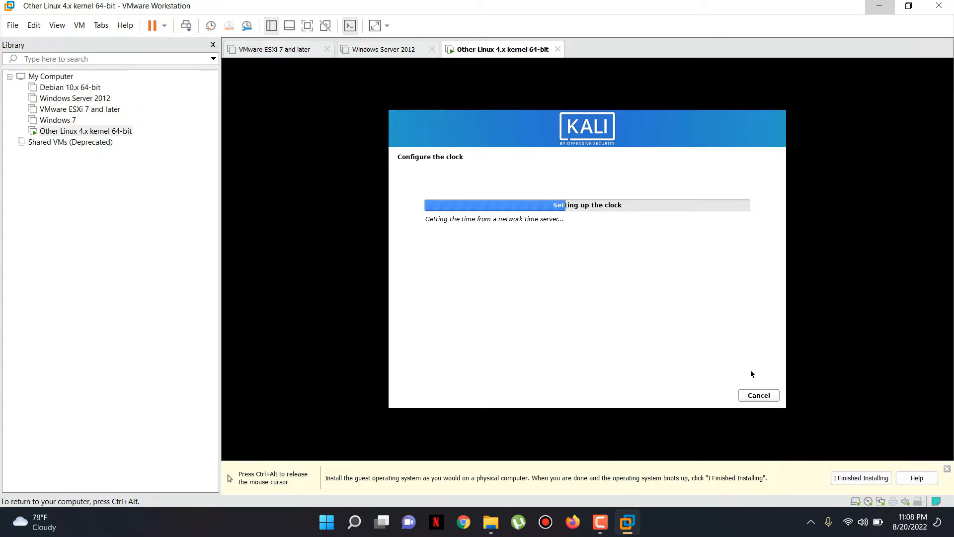
Return input to the VM and keep Eastern as the time zone.
{"action": "key", "text": "ctrl+alt"}
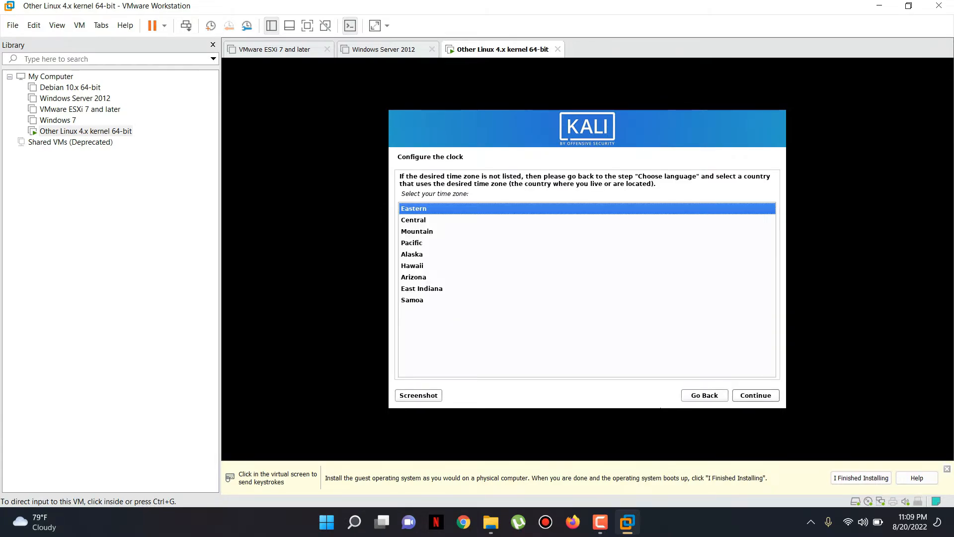
{"action": "left_click", "coordinate": [414, 237]}
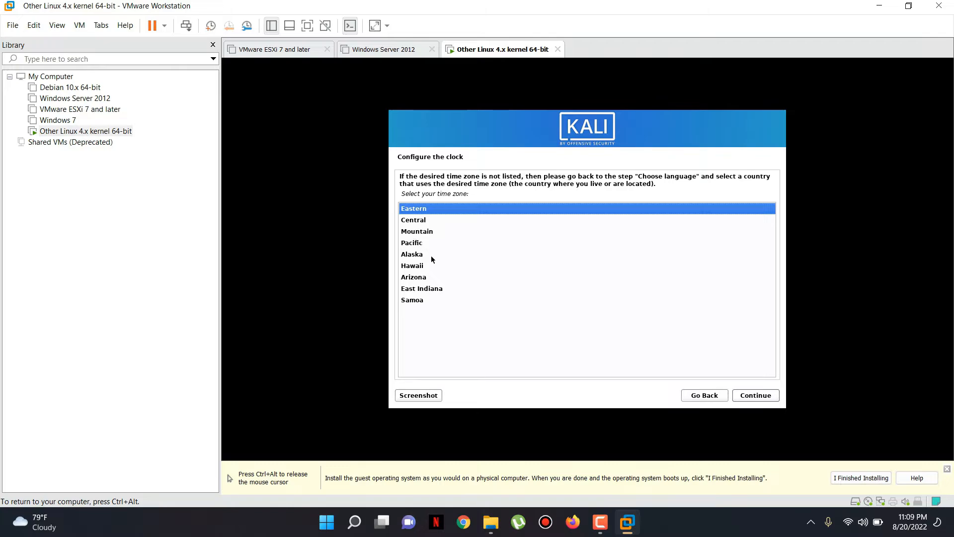
{"action": "left_click", "coordinate": [760, 395]}
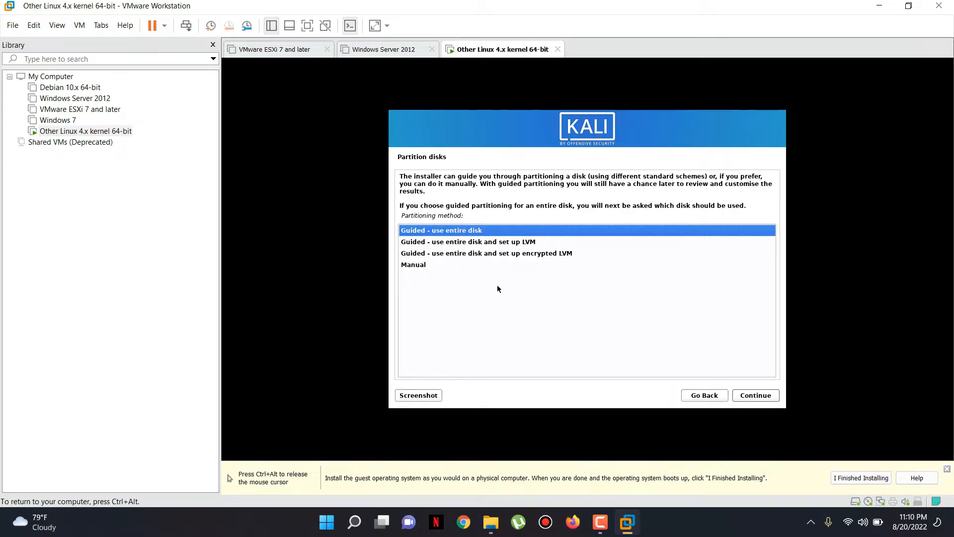
Guided-partition the whole 16.1 GB SCSI3 disk with all files in one partition, and approve writing changes.
{"action": "key", "text": "ctrl+alt"}
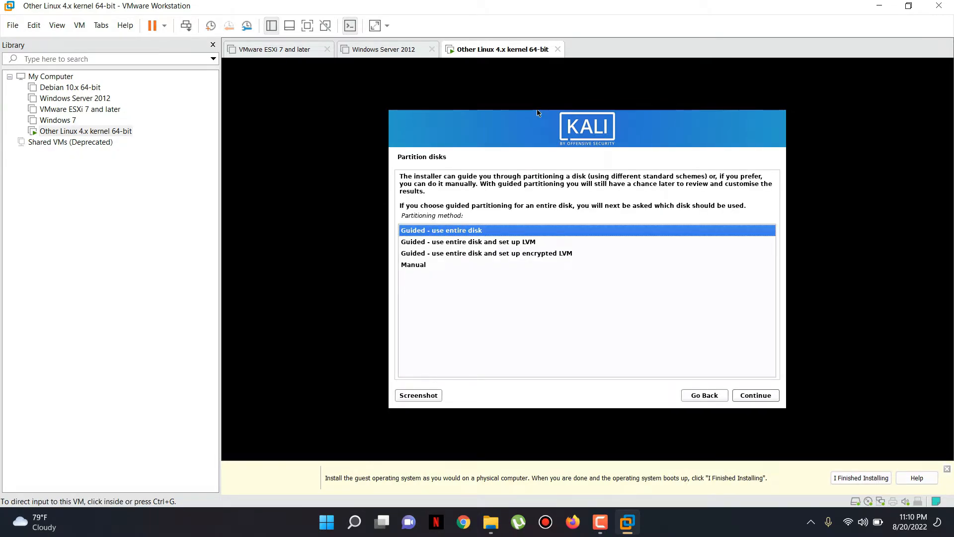
{"action": "left_click", "coordinate": [538, 113]}
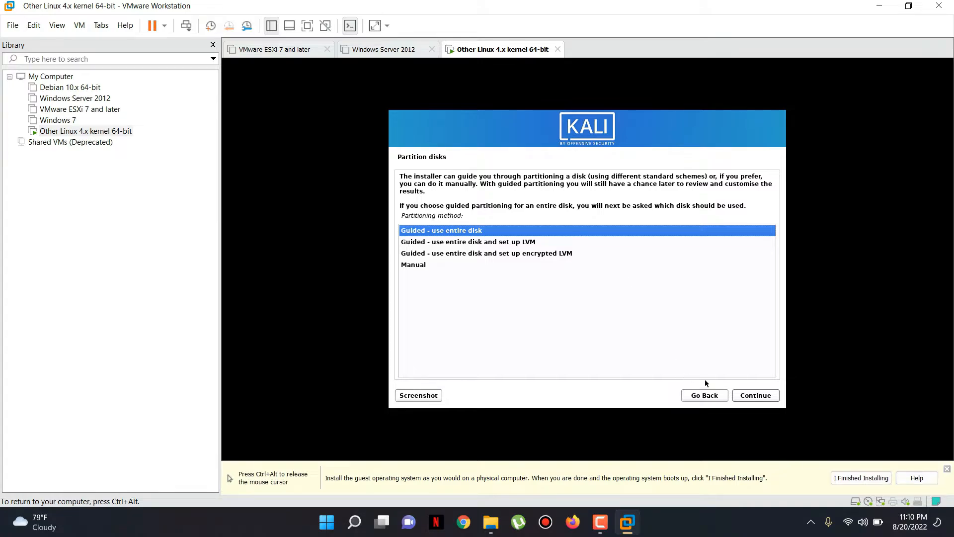
{"action": "left_click", "coordinate": [743, 395]}
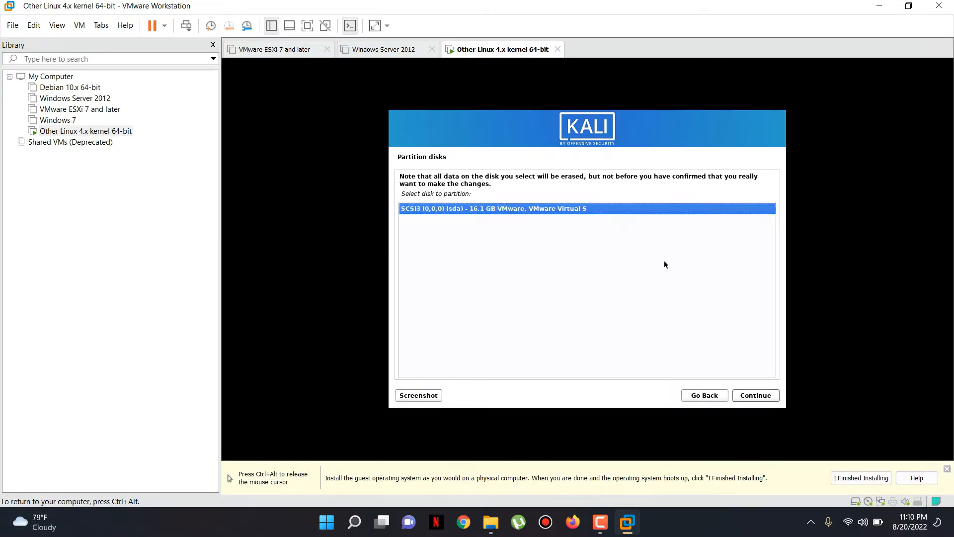
{"action": "left_click", "coordinate": [746, 394]}
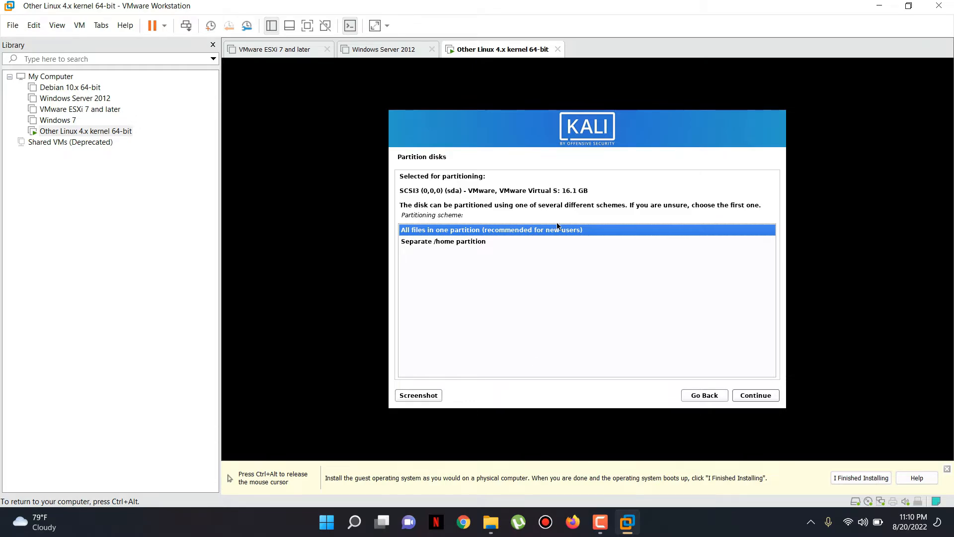
{"action": "left_click", "coordinate": [751, 395]}
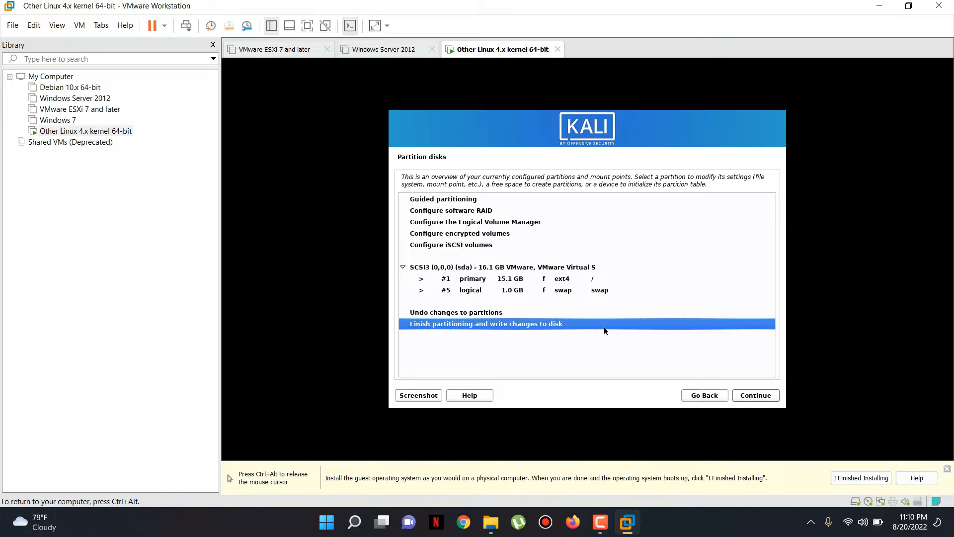
{"action": "left_click", "coordinate": [766, 401]}
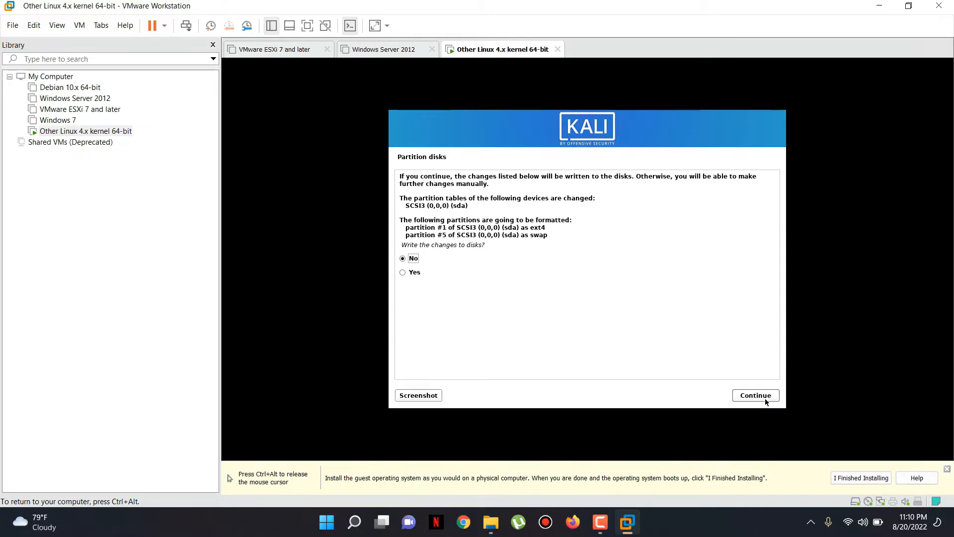
{"action": "left_click", "coordinate": [414, 274]}
Confirm writing the partitions to disk and let the base system install.
{"action": "left_click", "coordinate": [756, 396]}
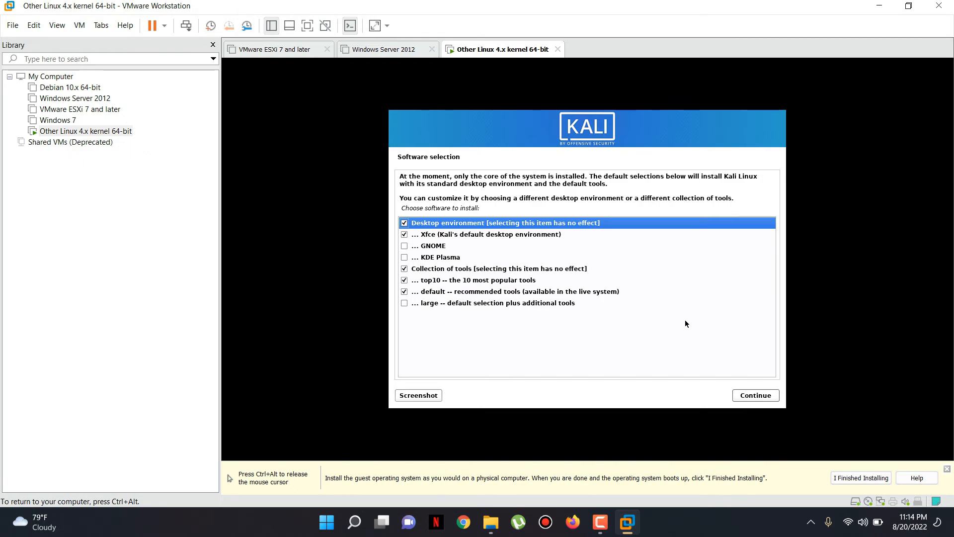
Keep Xfce, top10 and default tools selected and start the software installation.
{"action": "left_click", "coordinate": [759, 396]}
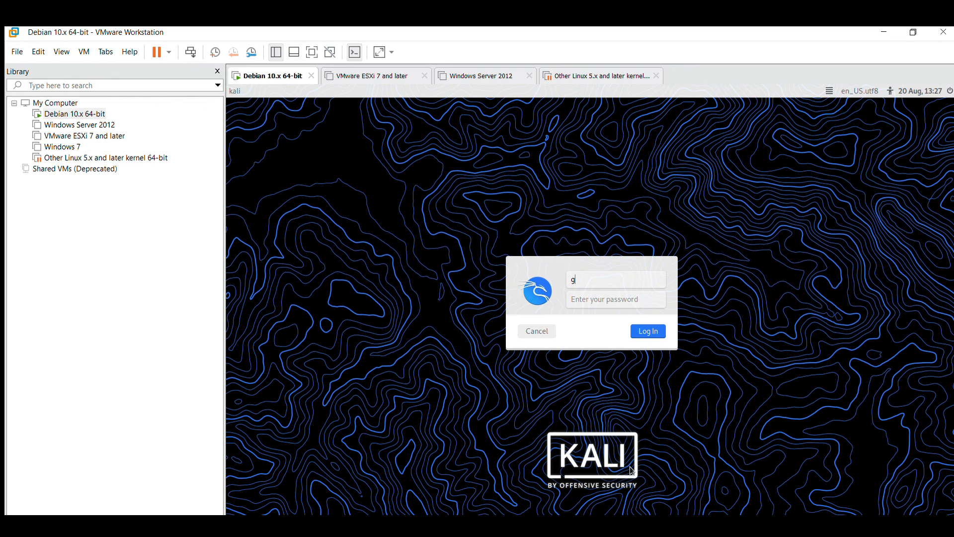
Log in at the Kali screen with the new user's username and password.
{"action": "key", "text": "BackSpace"}
{"action": "type", "text": "dani"}
{"action": "key", "text": "Tab"}
{"action": "type", "text": "123"}
{"action": "key", "text": "Return"}
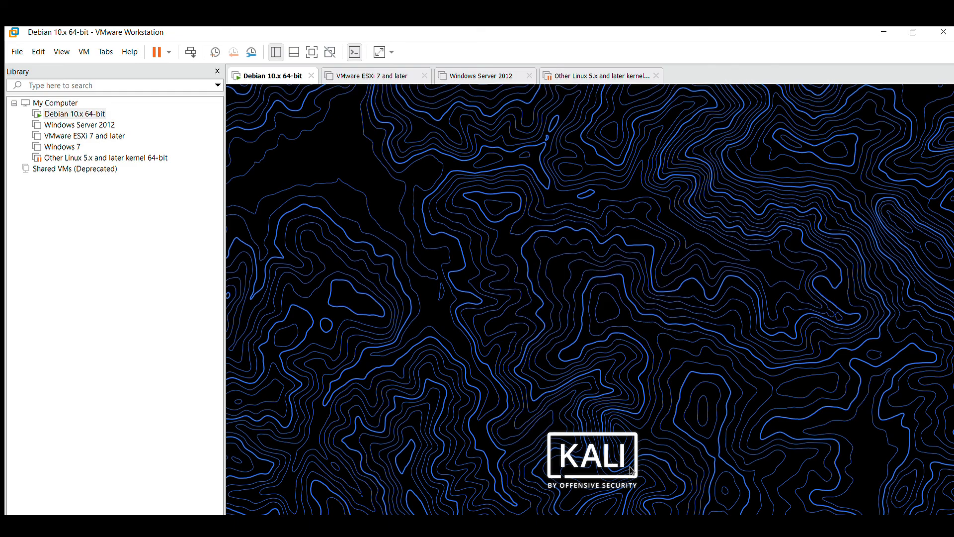